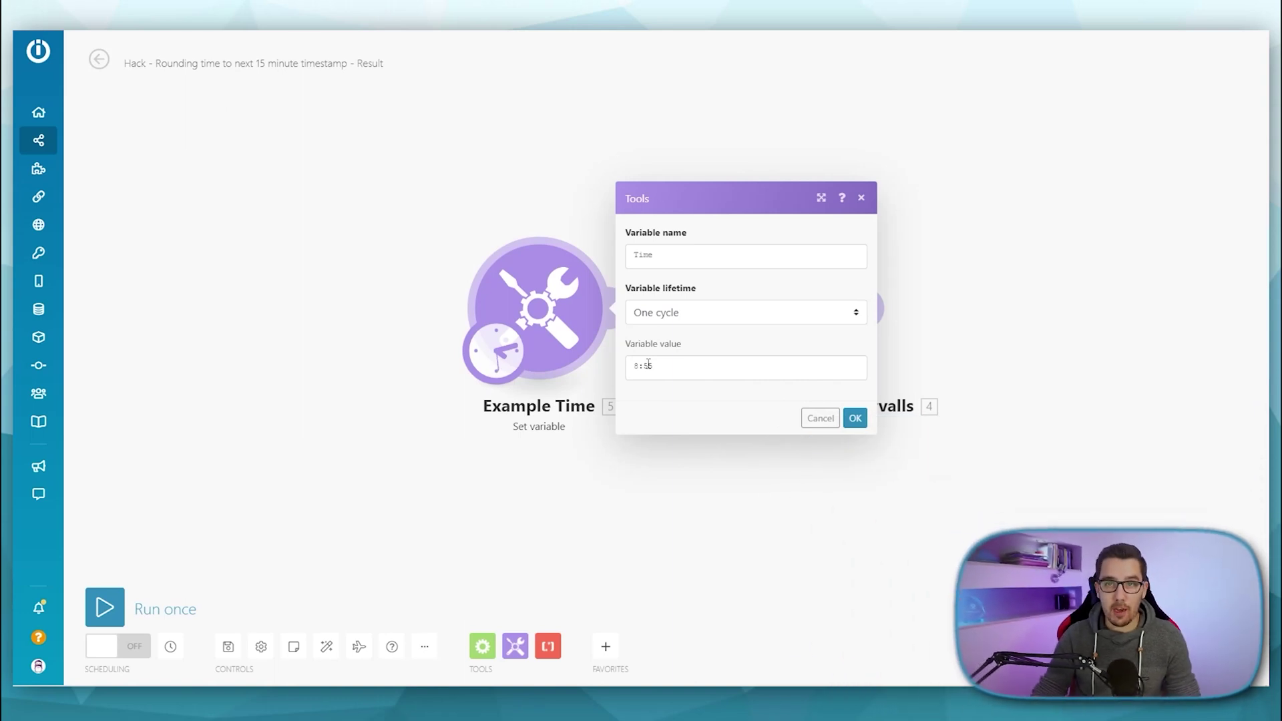
Run the scenario with the original example time and check the 9:00 rounded result
{"action": "left_click", "coordinate": [817, 416]}
{"action": "left_click", "coordinate": [105, 607]}
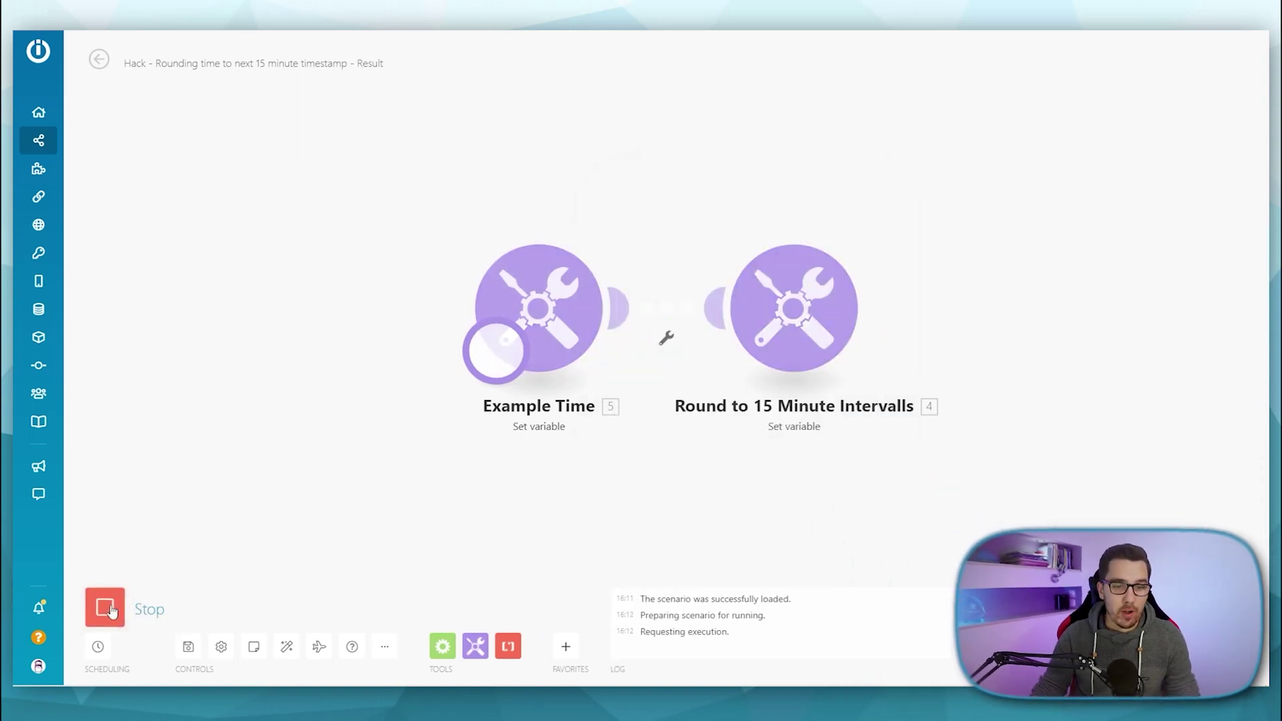
{"action": "left_click", "coordinate": [876, 230]}
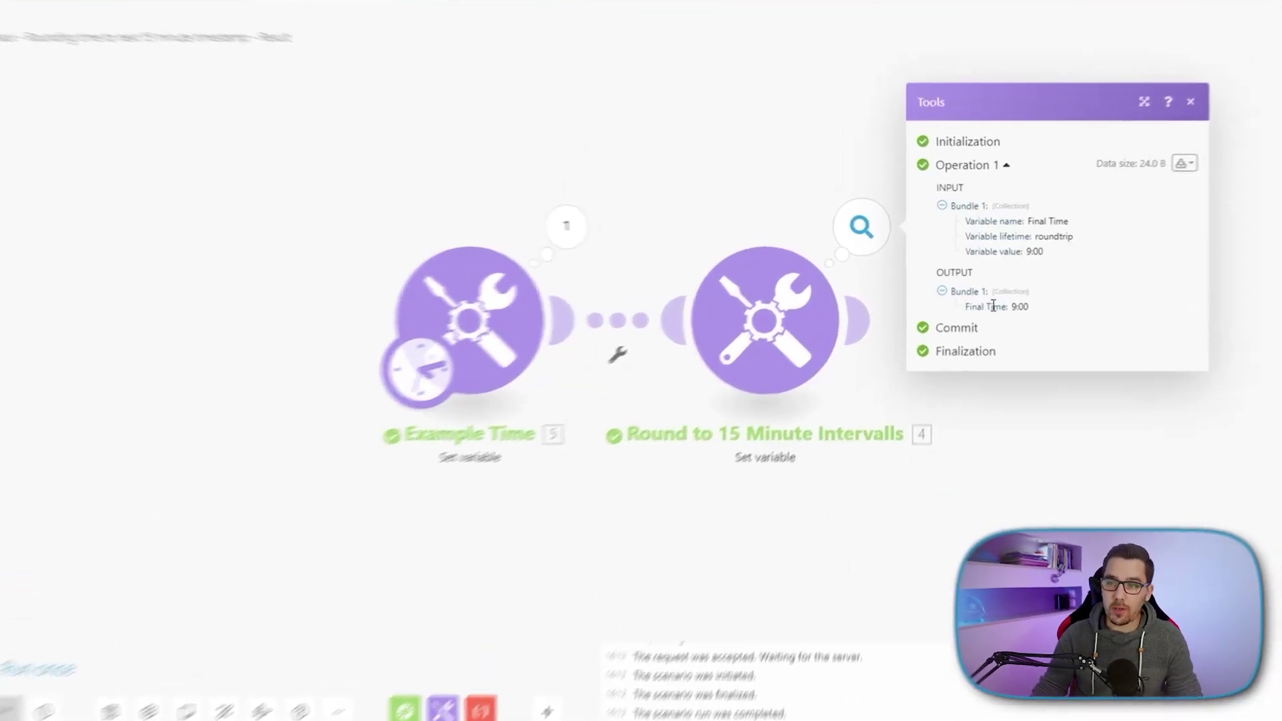
{"action": "left_click_drag", "start_coordinate": [1016, 317], "coordinate": [1044, 319]}
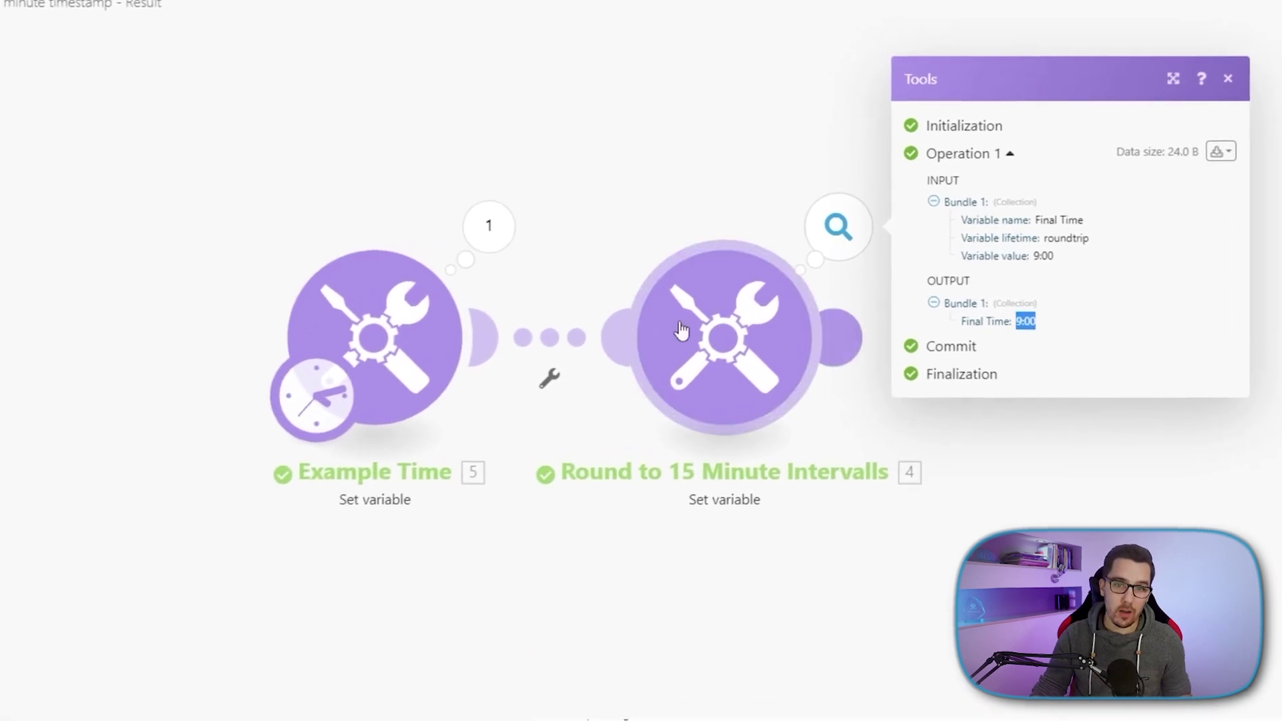
Change the example time's minutes to 47 and check the new rounded result of 8:45
{"action": "left_click", "coordinate": [428, 364]}
{"action": "double_click", "coordinate": [523, 407]}
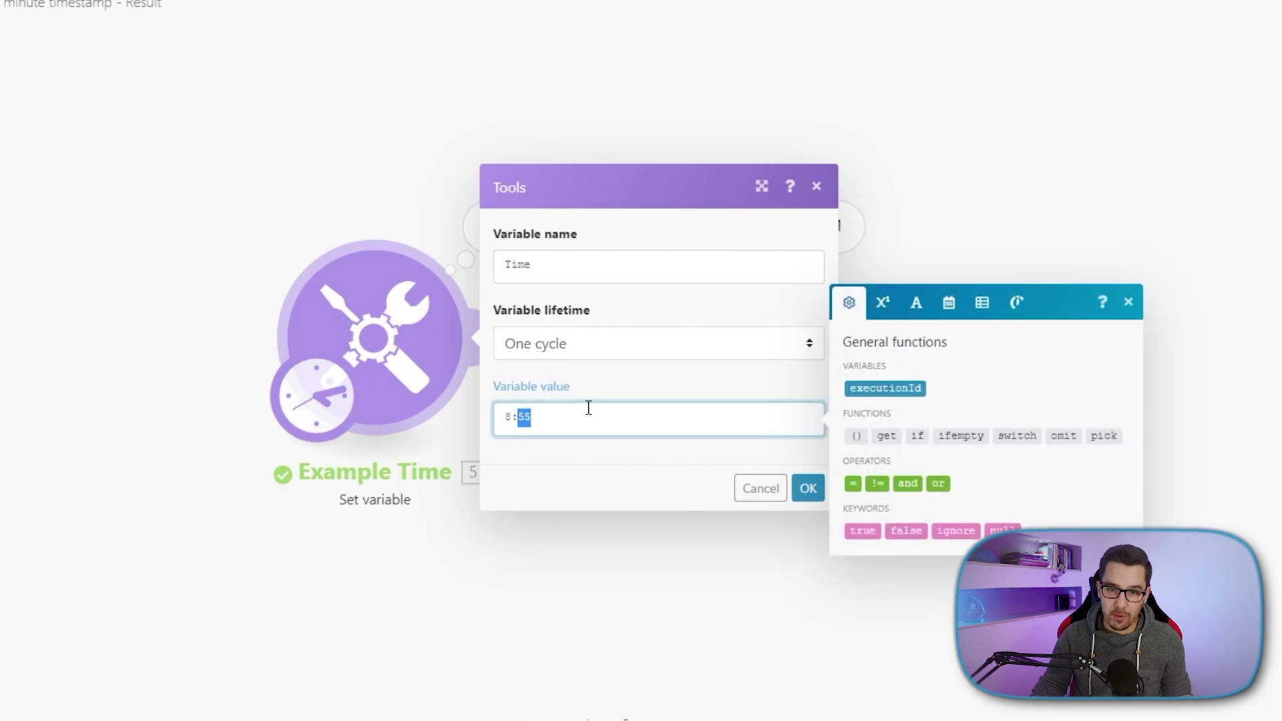
{"action": "type", "text": "47"}
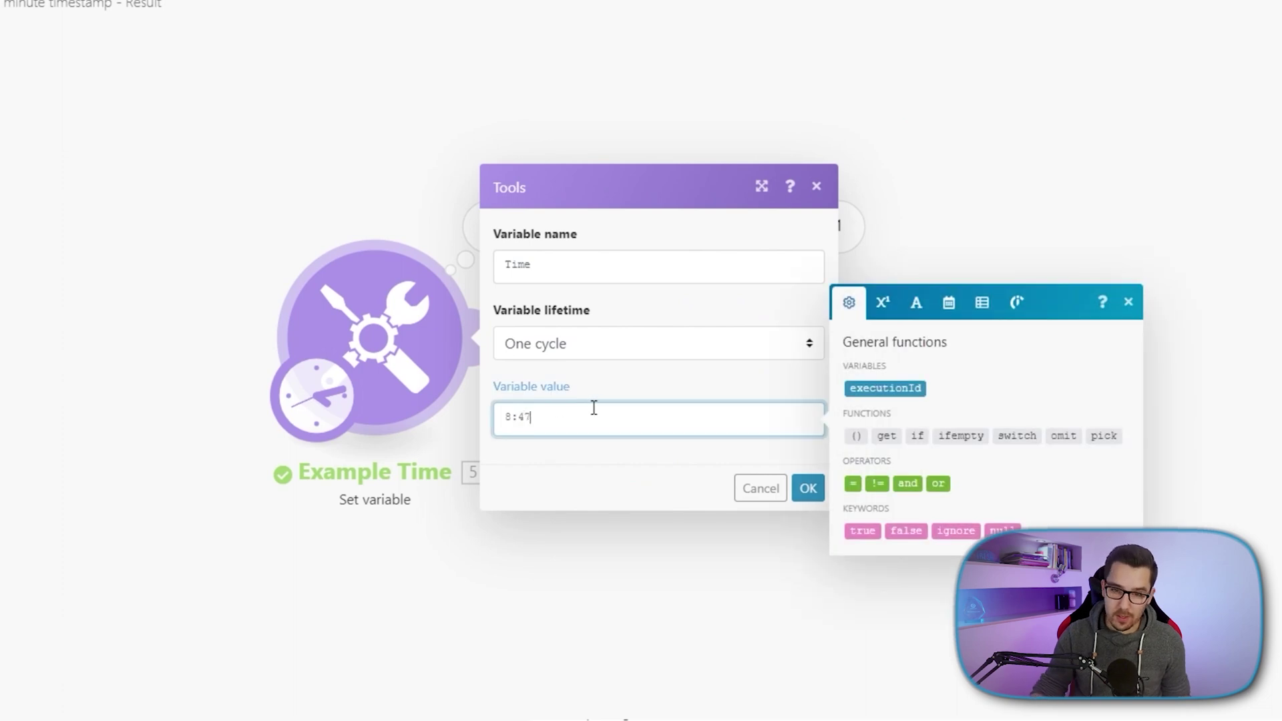
{"action": "left_click", "coordinate": [805, 494]}
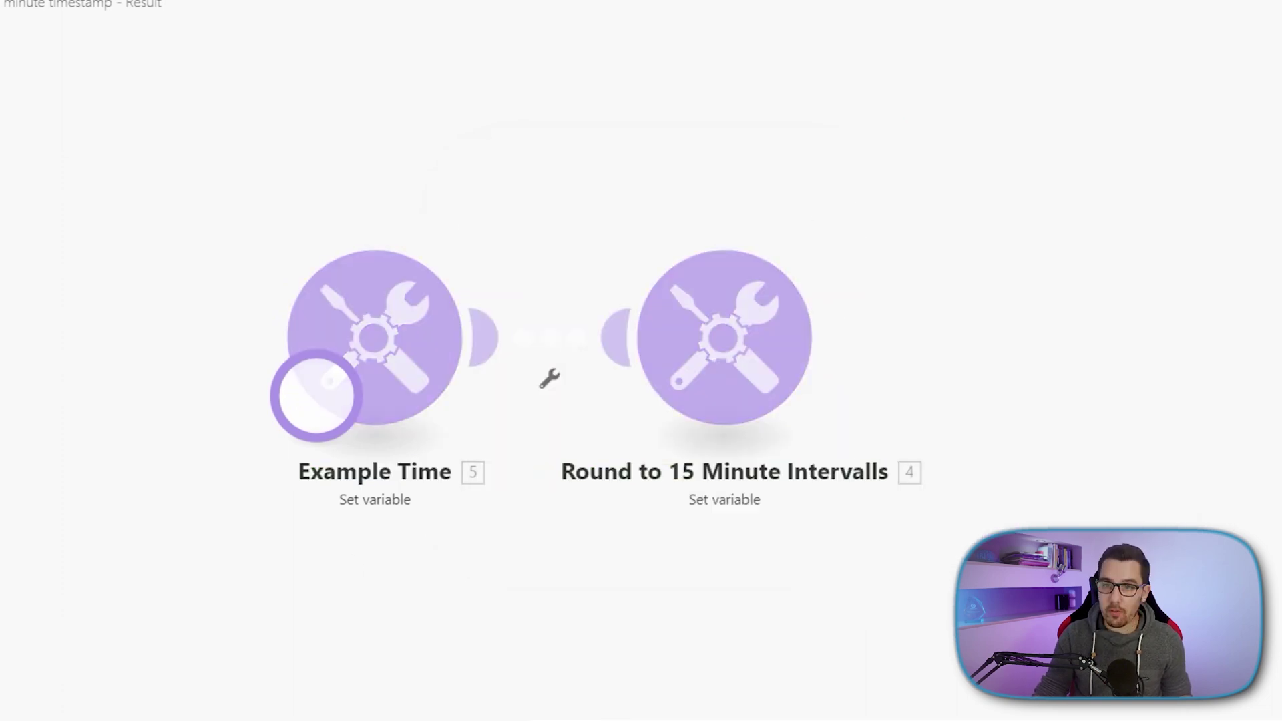
{"action": "left_click", "coordinate": [843, 247]}
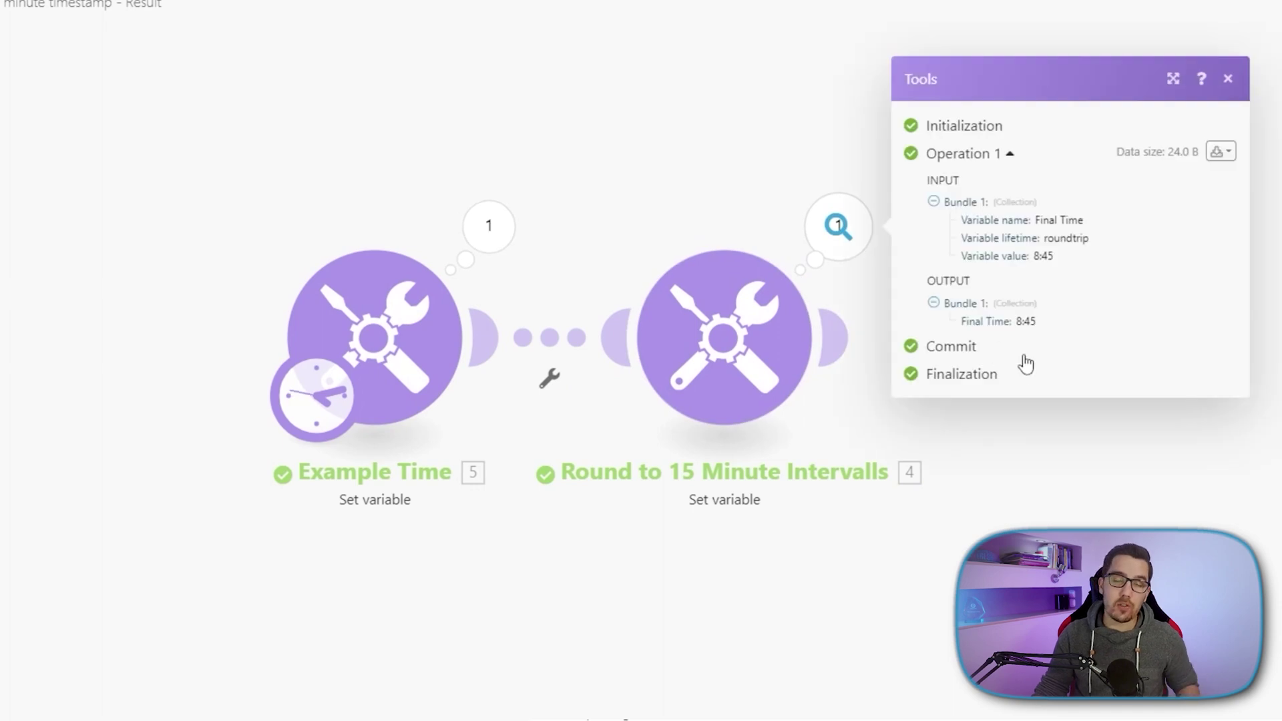
Set the example time to 8:35, rerun the scenario, and confirm the 8:30 result
{"action": "left_click", "coordinate": [427, 360]}
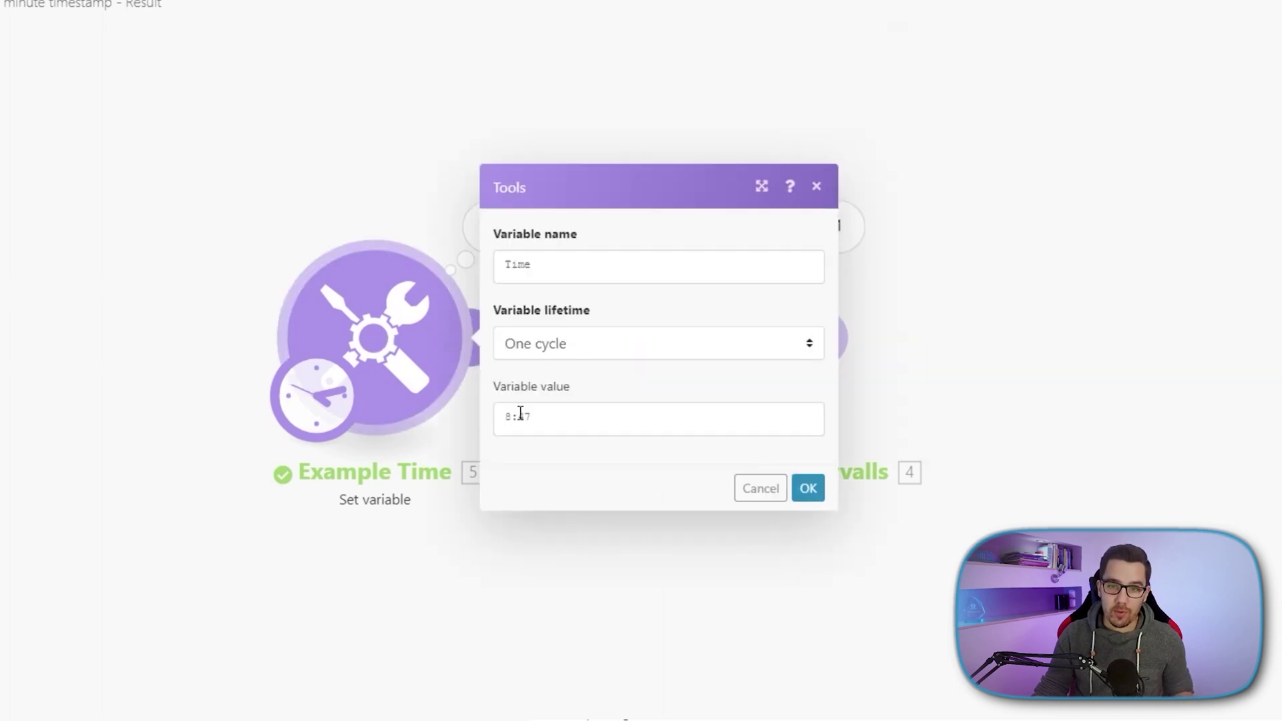
{"action": "double_click", "coordinate": [522, 415]}
{"action": "type", "text": "35"}
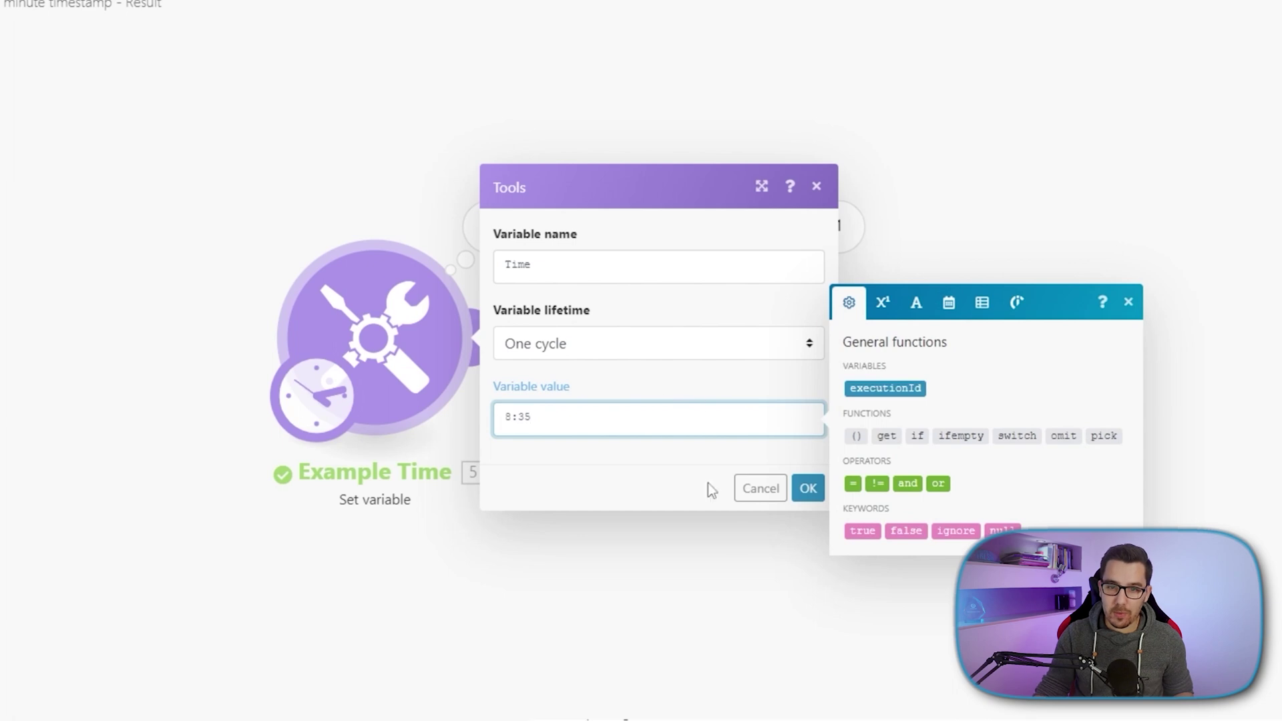
{"action": "left_click", "coordinate": [809, 486]}
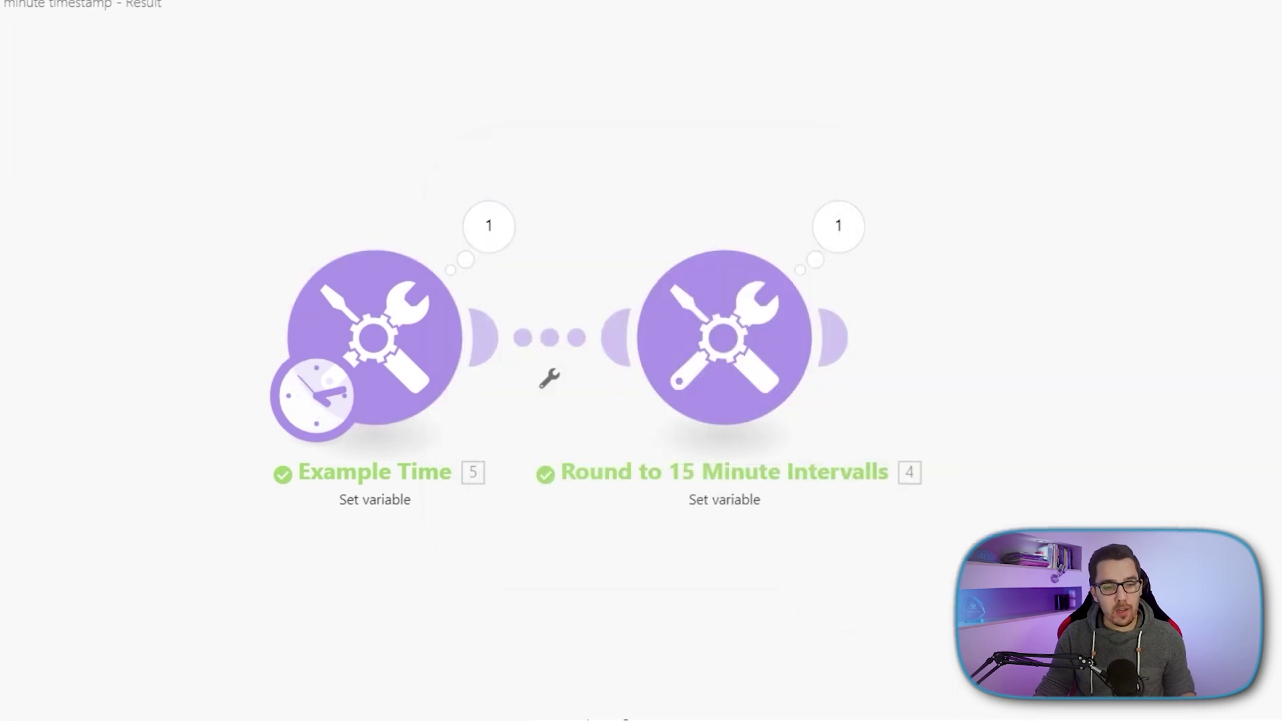
{"action": "left_click", "coordinate": [838, 227]}
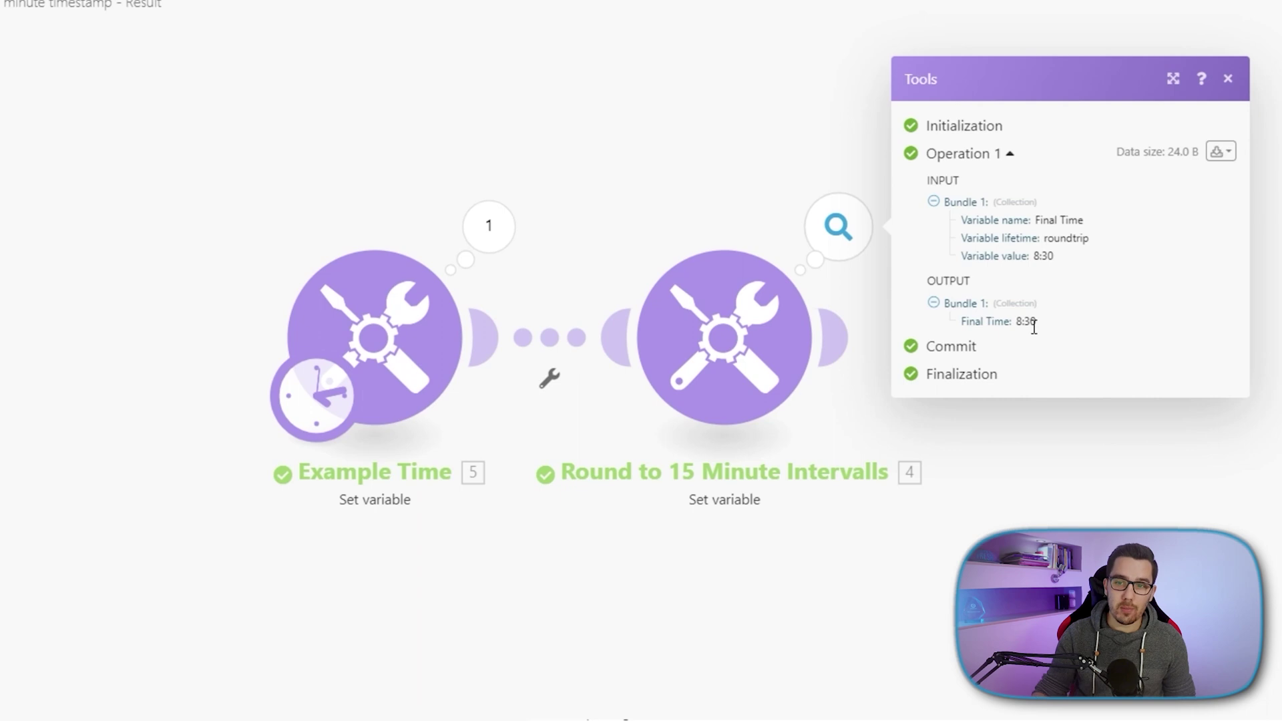
{"action": "left_click", "coordinate": [789, 192]}
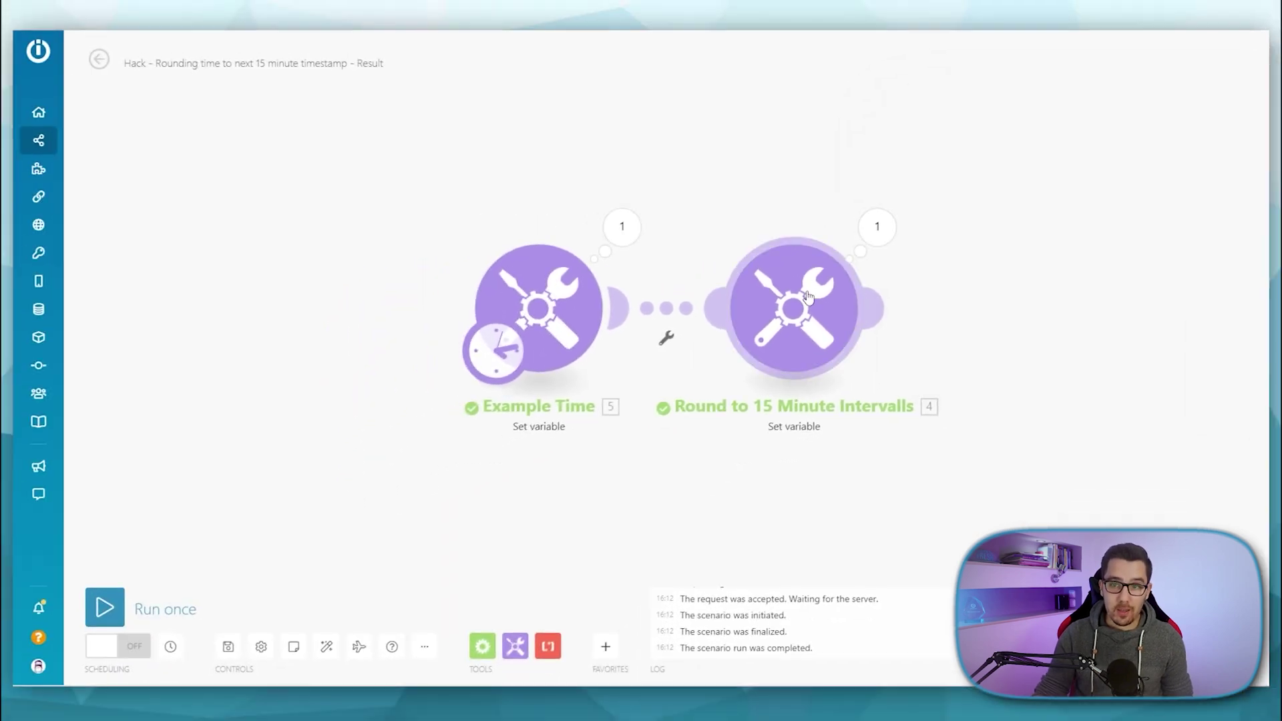
View the Round to 15 Minute Intervalls module's formula in its settings
{"action": "left_click", "coordinate": [808, 303]}
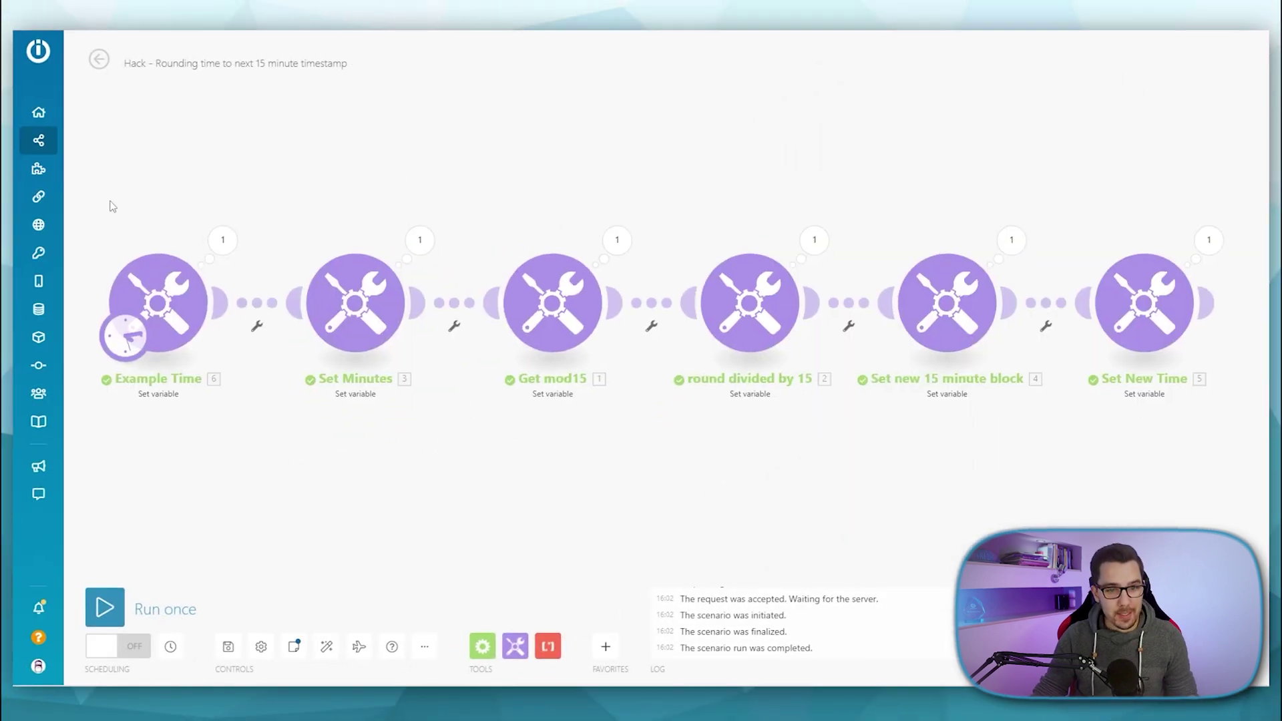
Replace 'Set' with 'Get' in the Set Minutes module's name
{"action": "right_click", "coordinate": [338, 304]}
{"action": "left_click", "coordinate": [435, 334]}
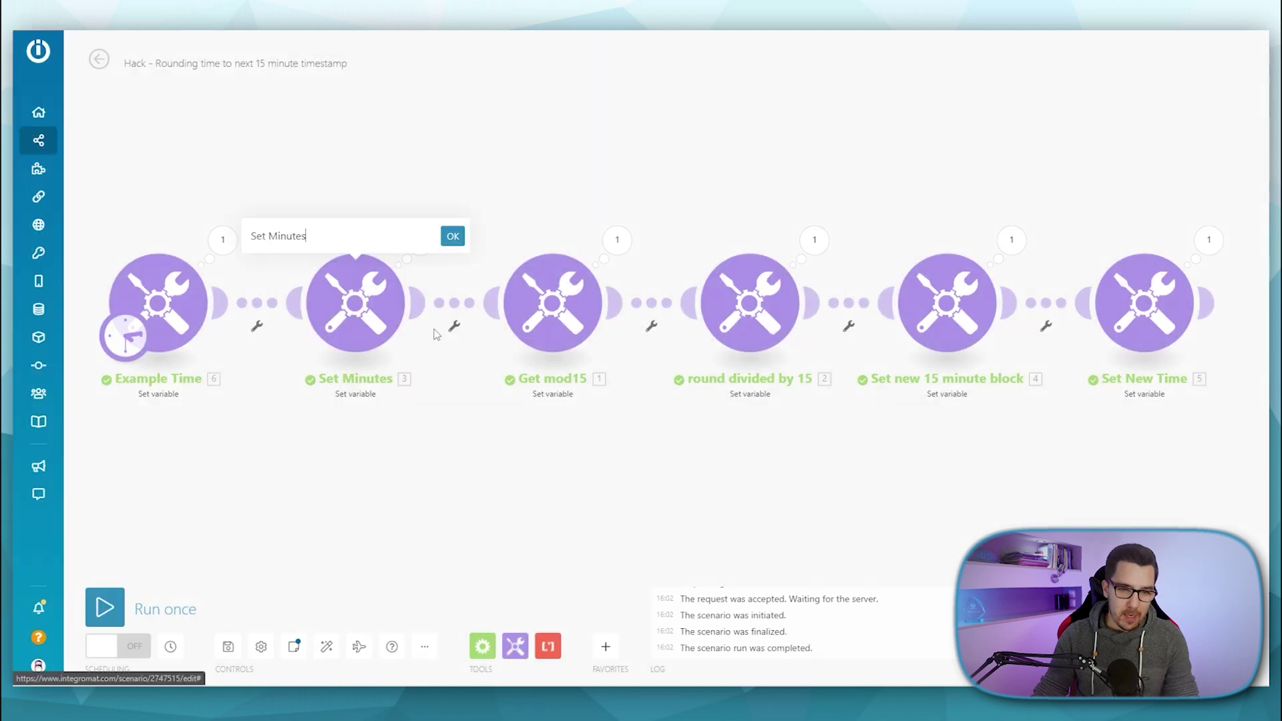
{"action": "double_click", "coordinate": [259, 236]}
{"action": "type", "text": "Get"}
{"action": "left_click", "coordinate": [453, 236]}
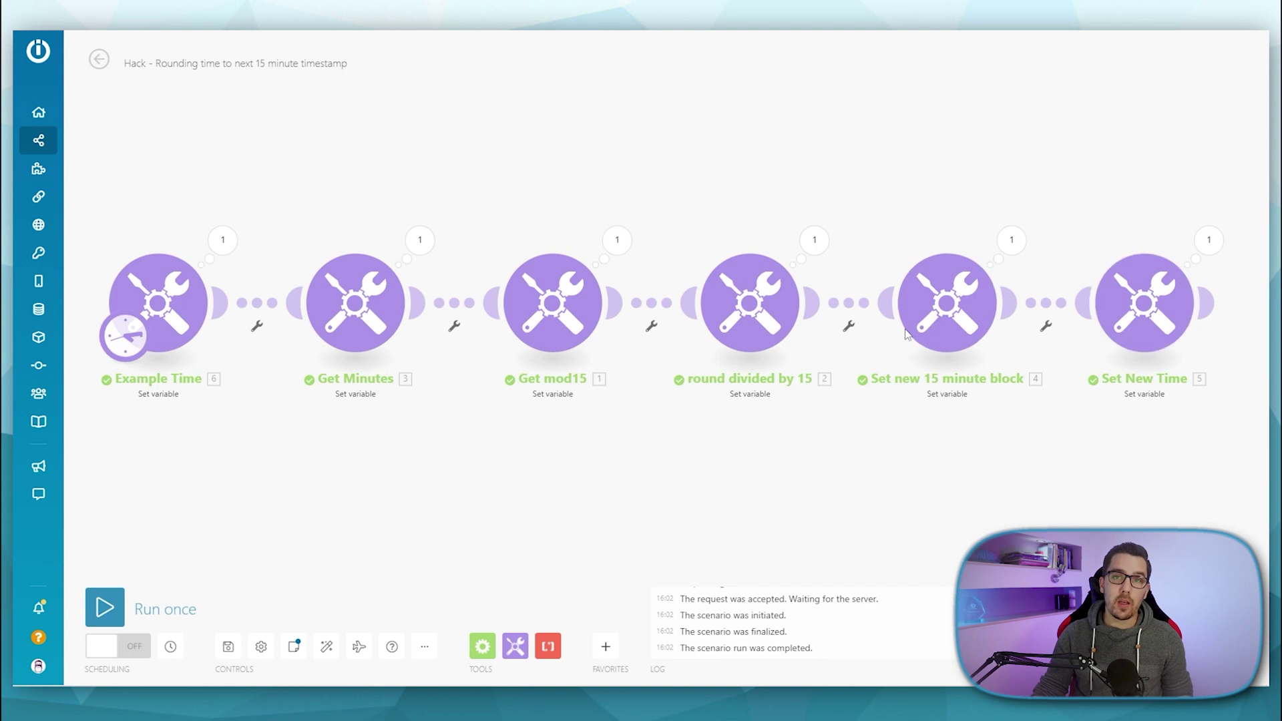
Inspect the run outputs: Example Time of 8:55 and Set New Time's final result
{"action": "left_click", "coordinate": [231, 243]}
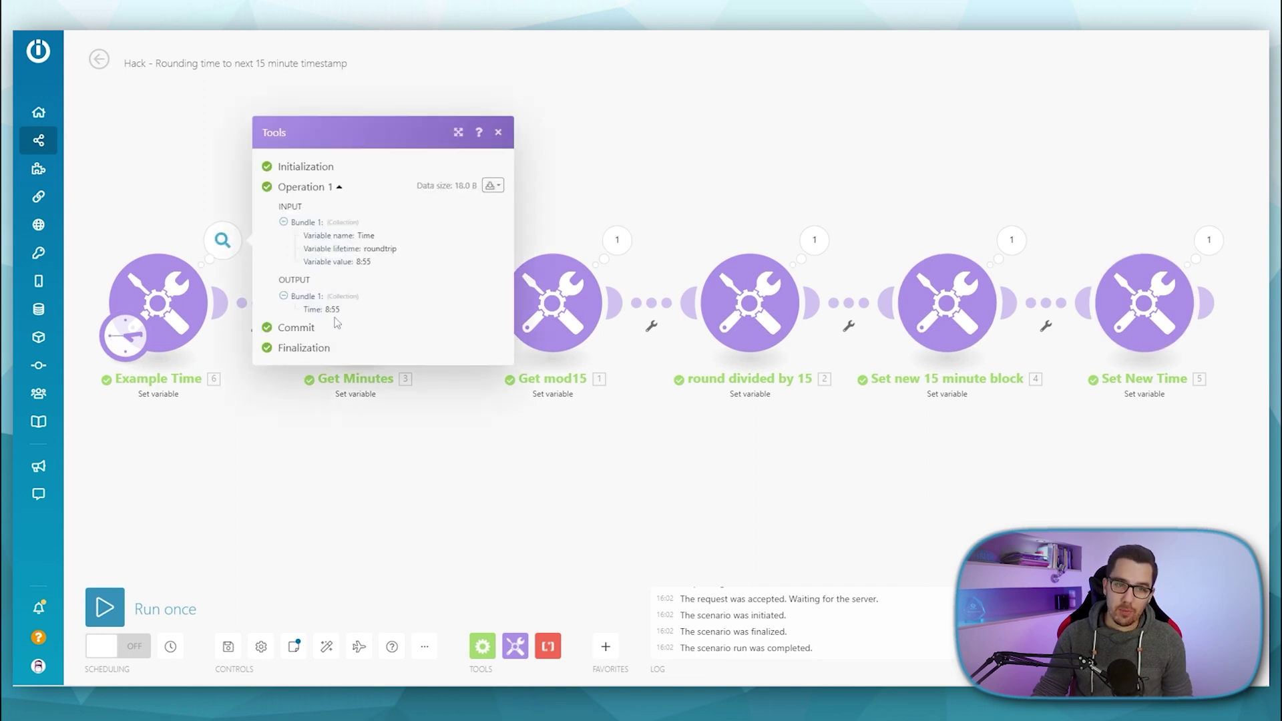
{"action": "left_click", "coordinate": [1207, 240]}
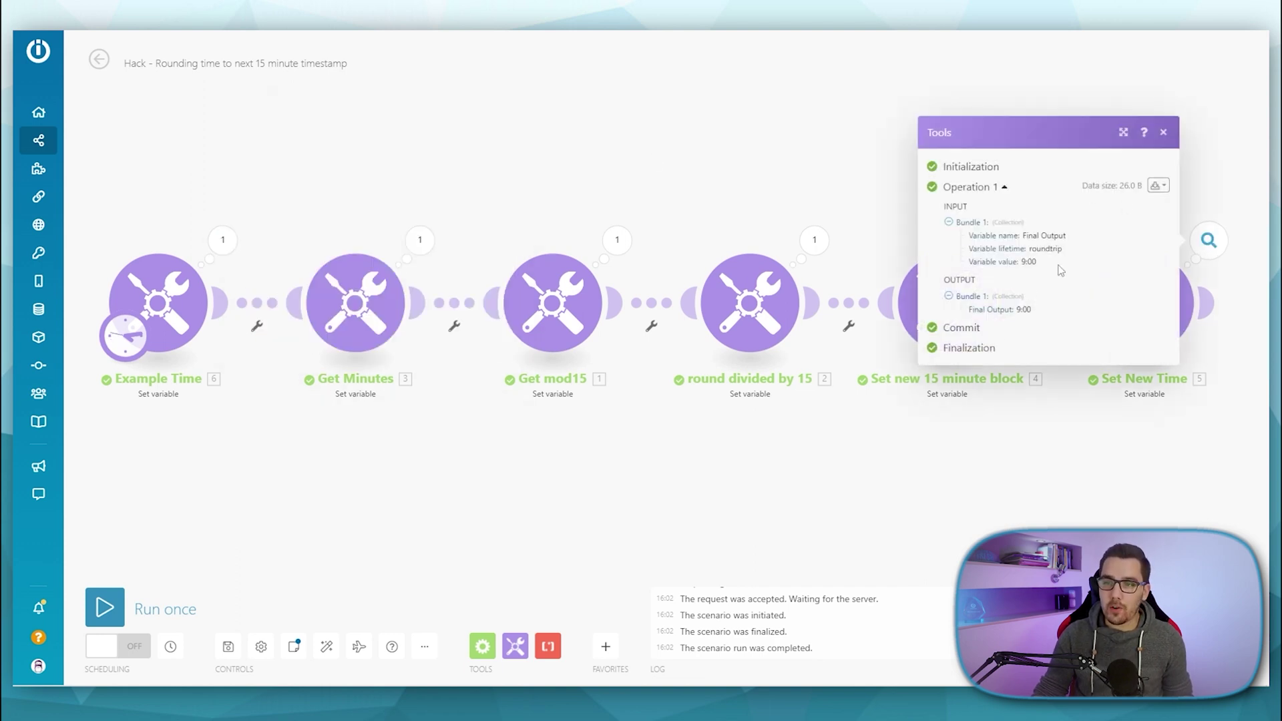
{"action": "left_click", "coordinate": [628, 195]}
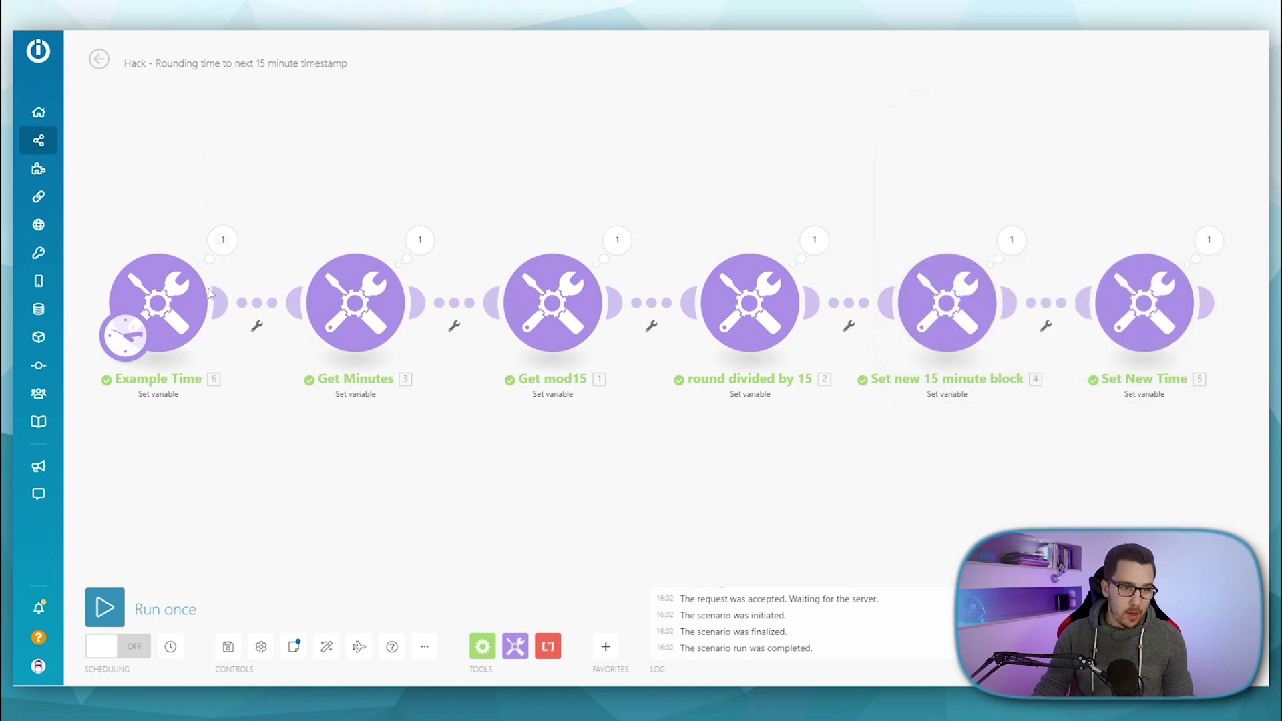
Review the Example Time settings, then highlight the h:mm format in the Get Minutes formula
{"action": "left_click", "coordinate": [170, 306]}
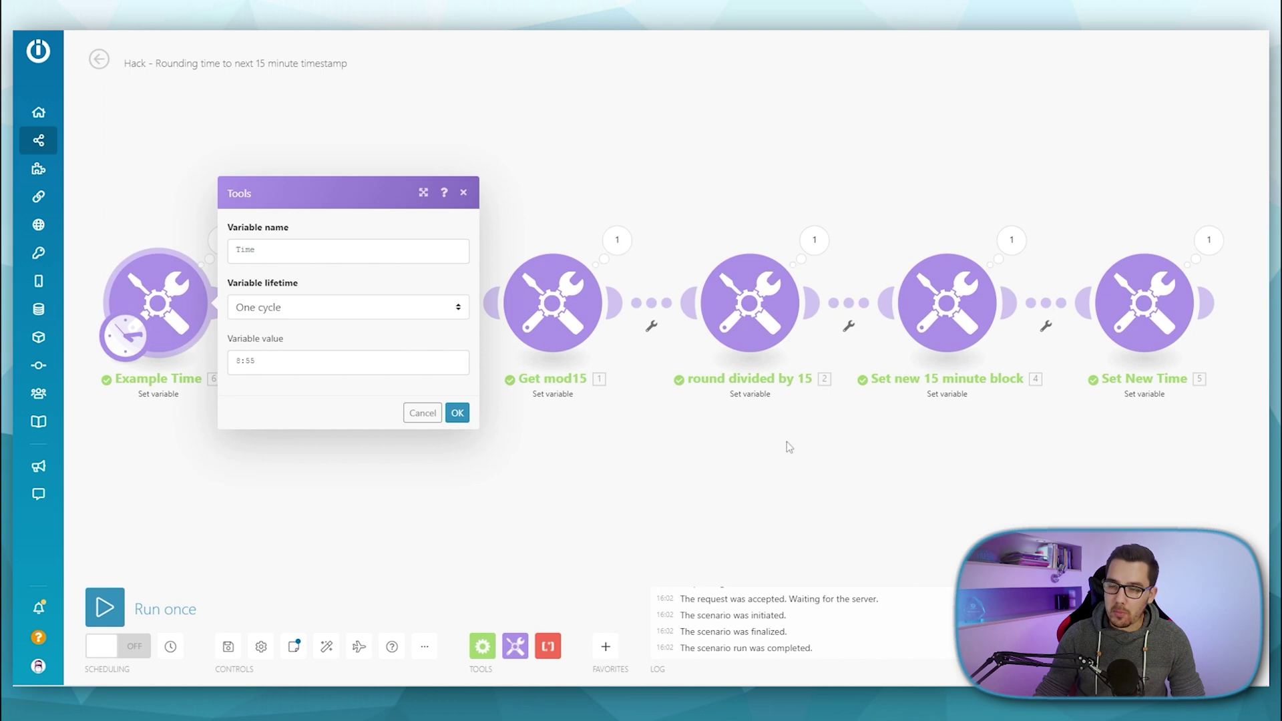
{"action": "left_click", "coordinate": [877, 409]}
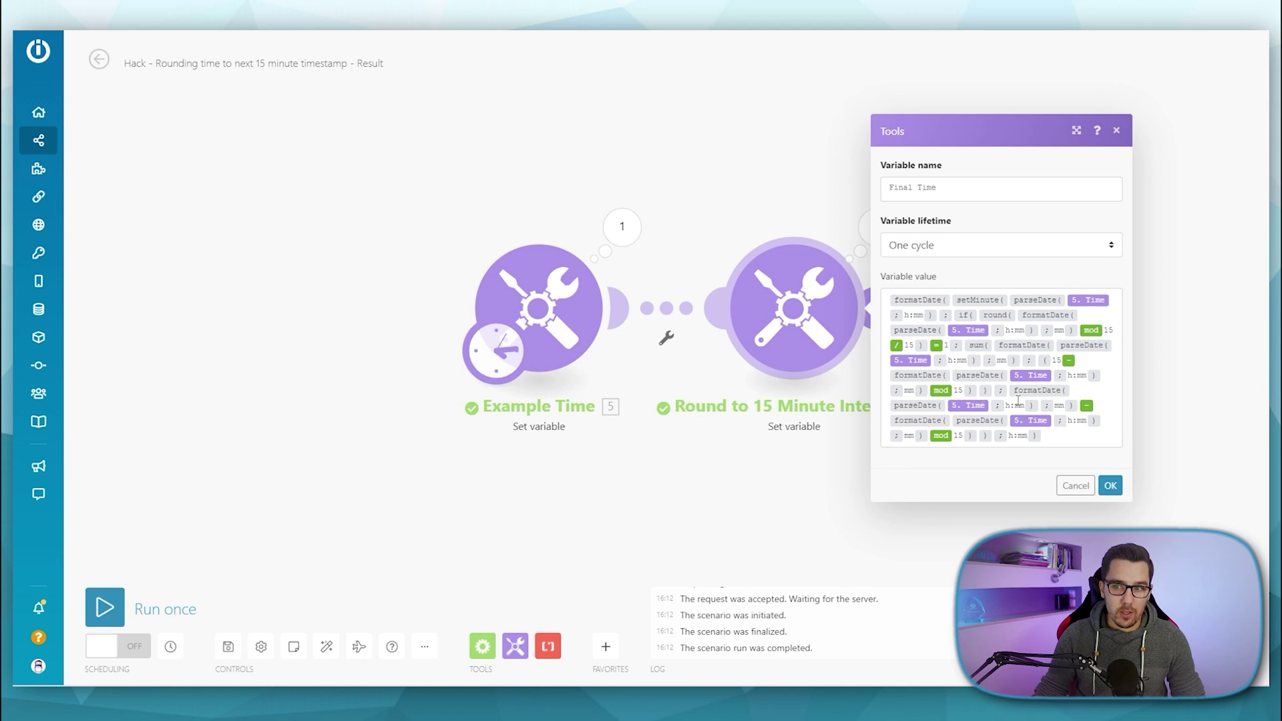
{"action": "left_click", "coordinate": [1075, 485]}
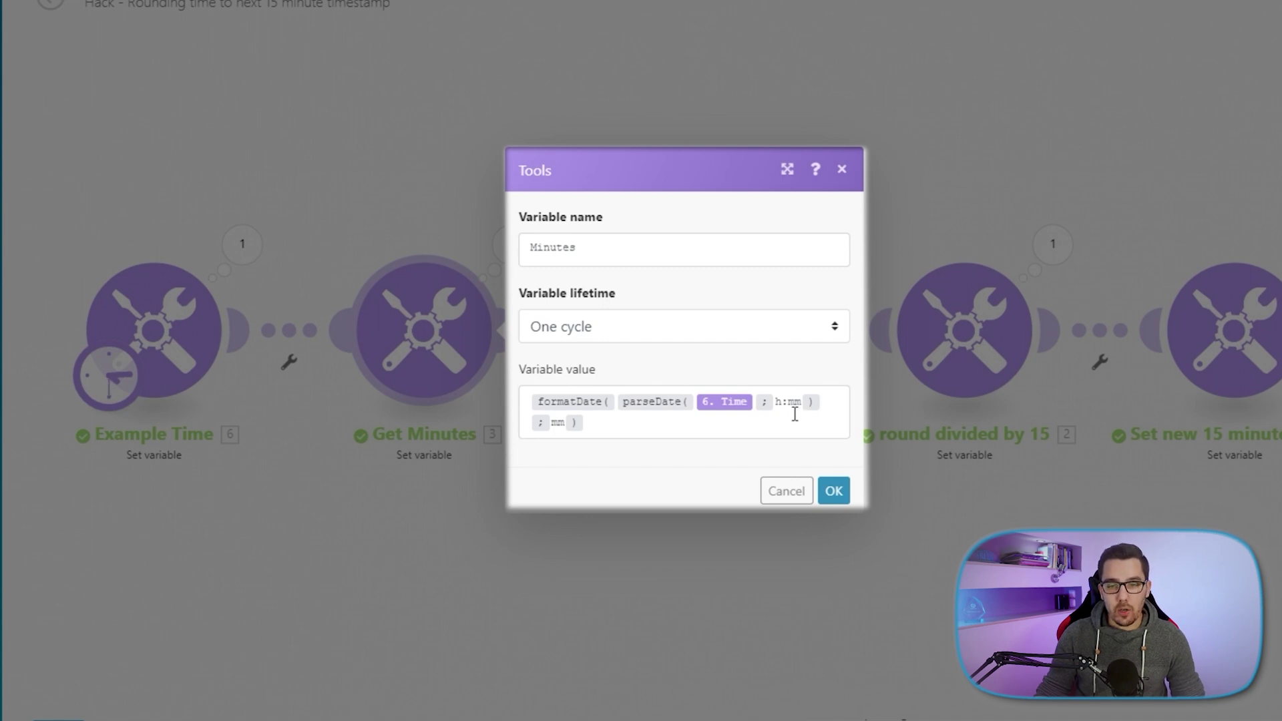
{"action": "double_click", "coordinate": [776, 402]}
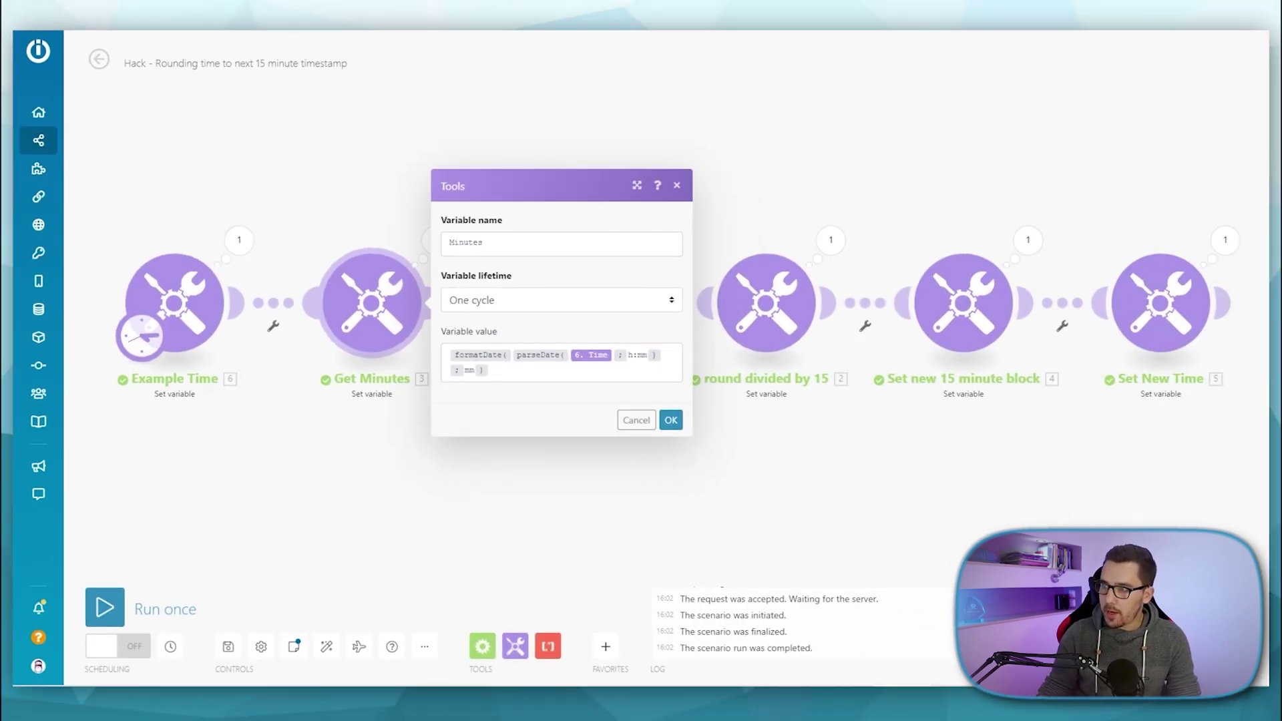
{"action": "key", "text": "ctrl+Tab"}
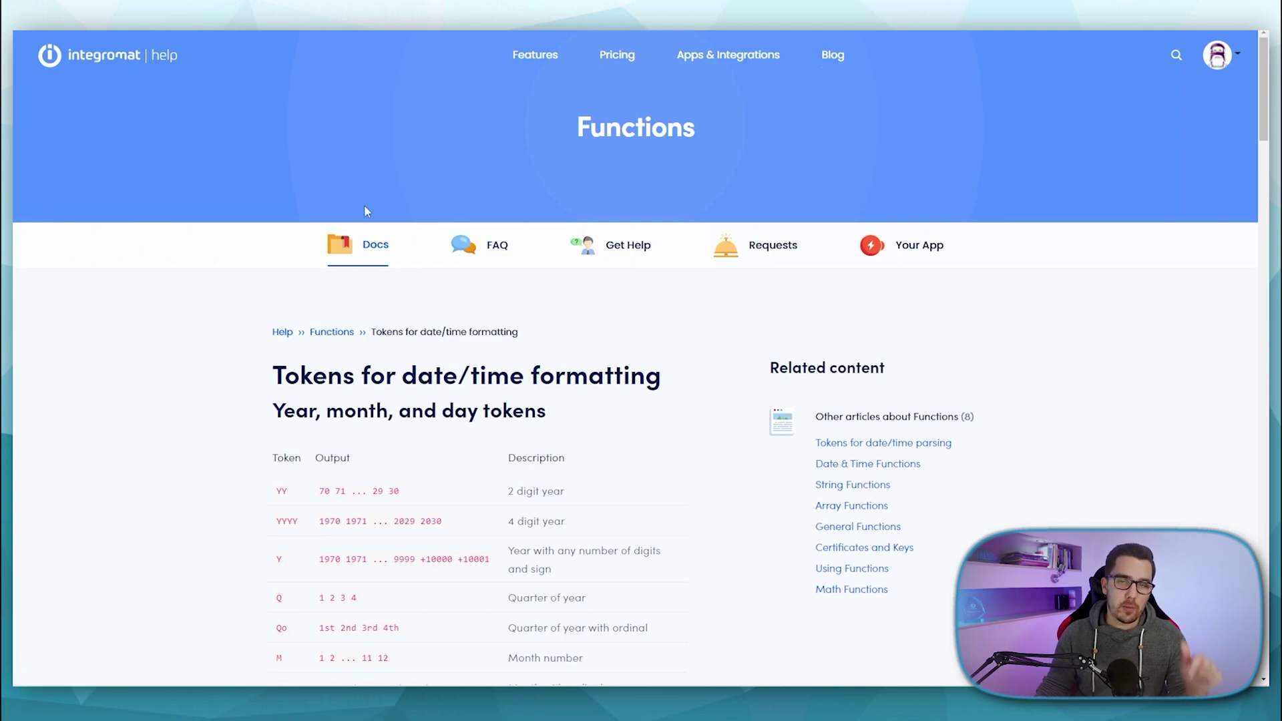
Find the hour tokens in the help table: h for 12-hour and H for 24-hour time
{"action": "scroll", "coordinate": [226, 326], "scroll_direction": "down", "scroll_amount": 5}
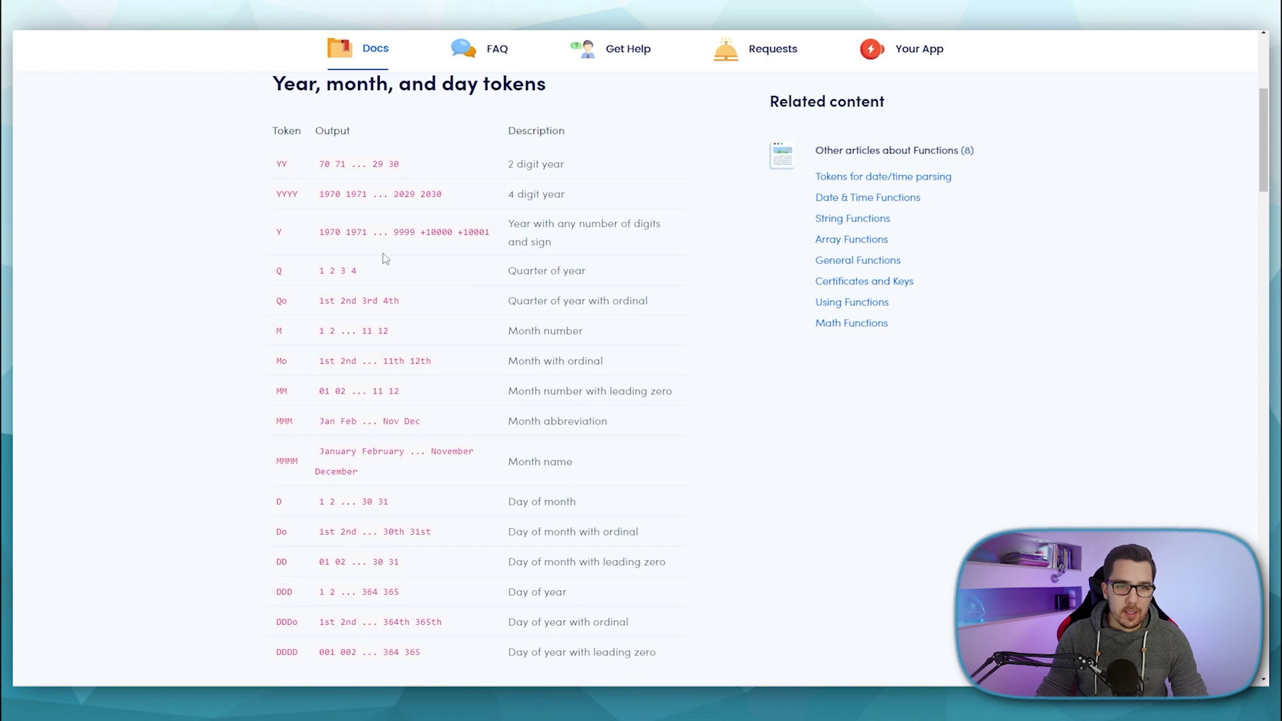
{"action": "scroll", "coordinate": [298, 179], "scroll_direction": "down", "scroll_amount": 7}
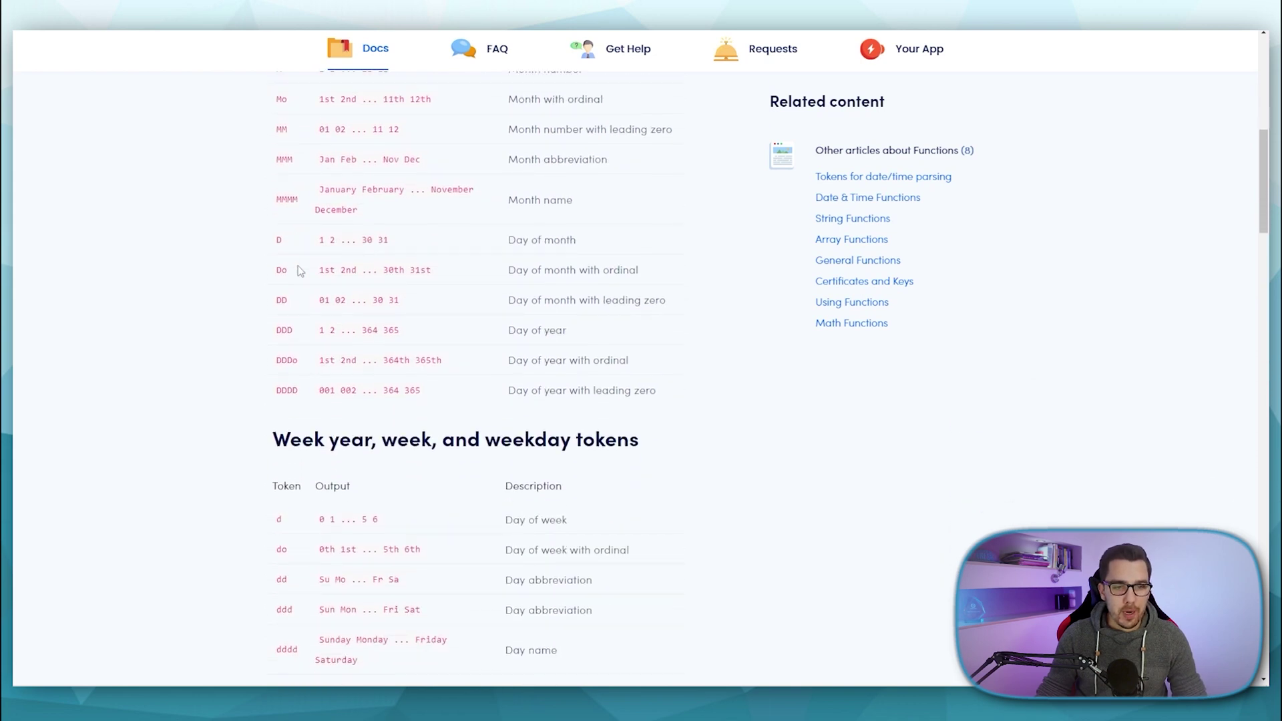
{"action": "scroll", "coordinate": [299, 281], "scroll_direction": "down", "scroll_amount": 10}
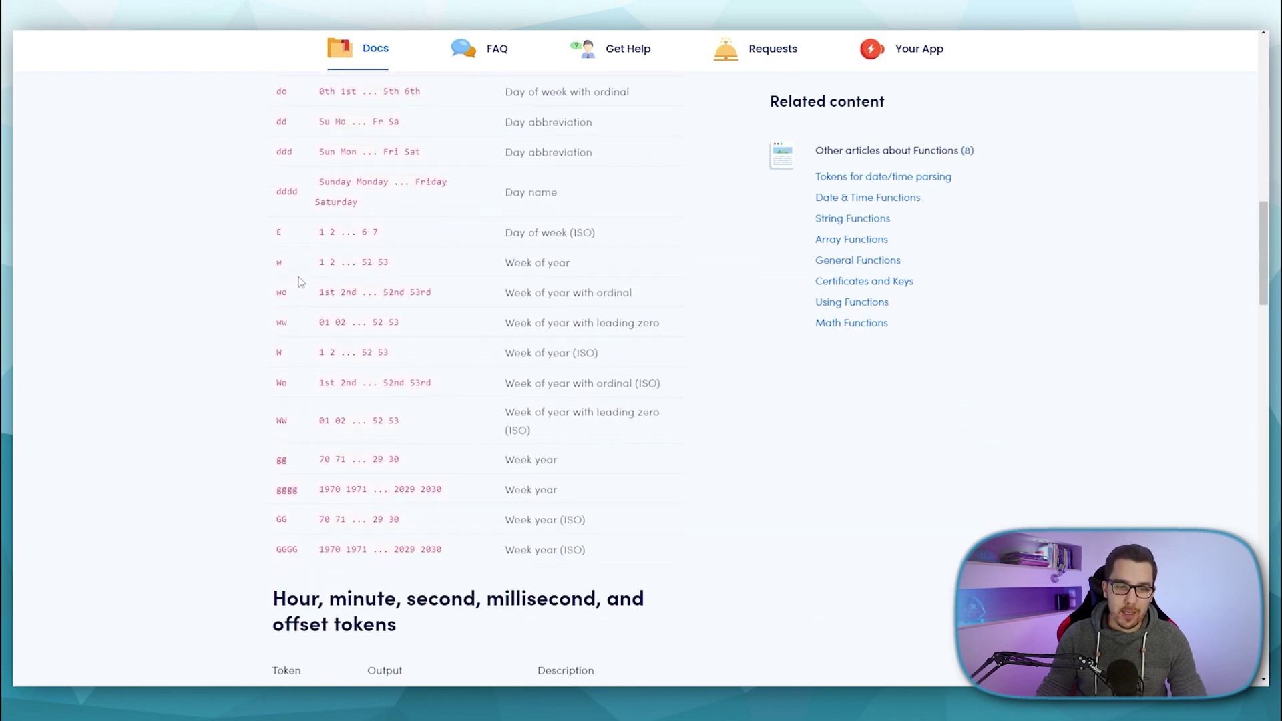
{"action": "scroll", "coordinate": [300, 284], "scroll_direction": "down", "scroll_amount": 1}
{"action": "left_click_drag", "start_coordinate": [270, 321], "coordinate": [344, 324]}
{"action": "left_click", "coordinate": [282, 329]}
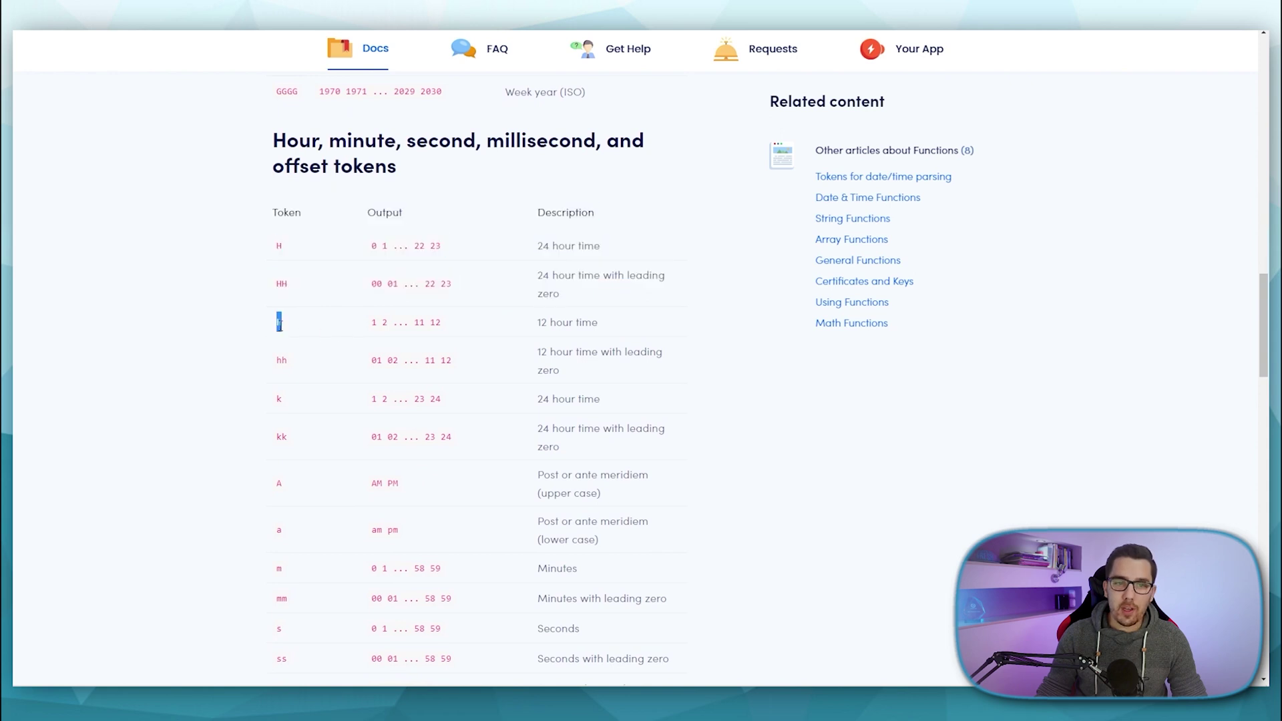
{"action": "left_click", "coordinate": [338, 329]}
{"action": "scroll", "coordinate": [338, 330], "scroll_direction": "down", "scroll_amount": 1}
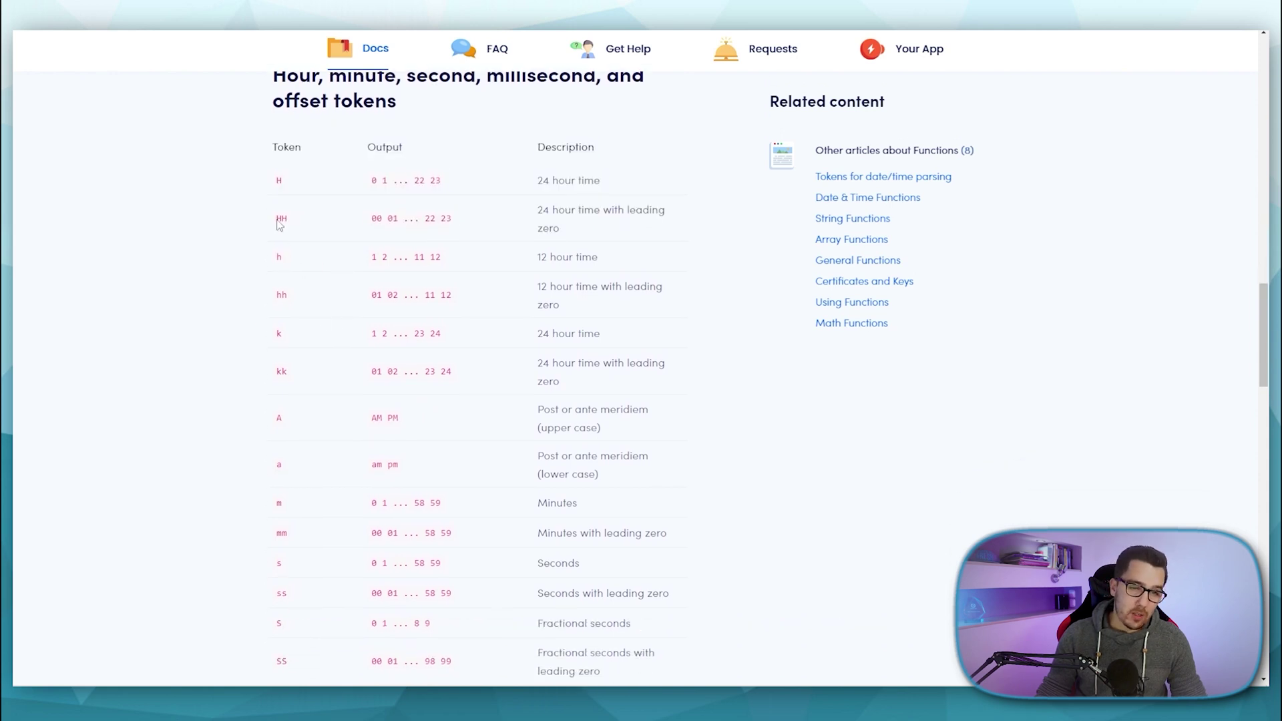
{"action": "double_click", "coordinate": [281, 181]}
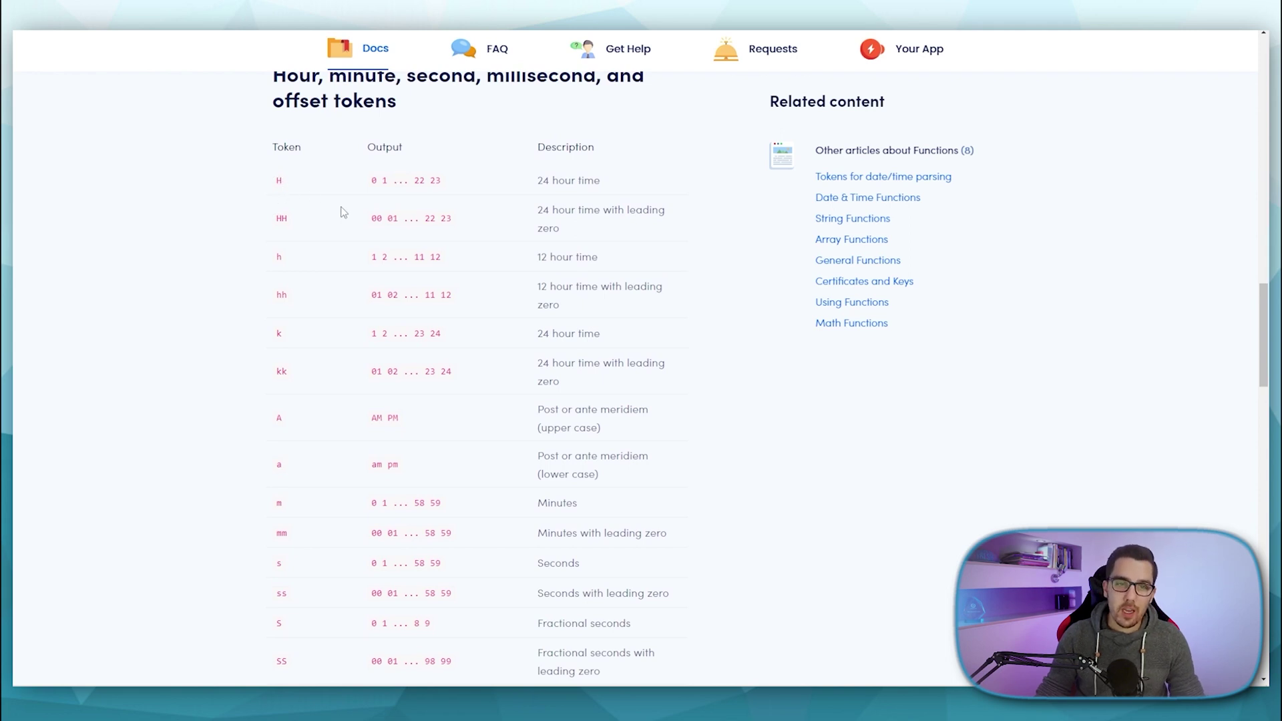
Locate the 'Minutes with leading zero' token row in the help table
{"action": "scroll", "coordinate": [289, 251], "scroll_direction": "down", "scroll_amount": 1}
{"action": "scroll", "coordinate": [290, 252], "scroll_direction": "down", "scroll_amount": 2}
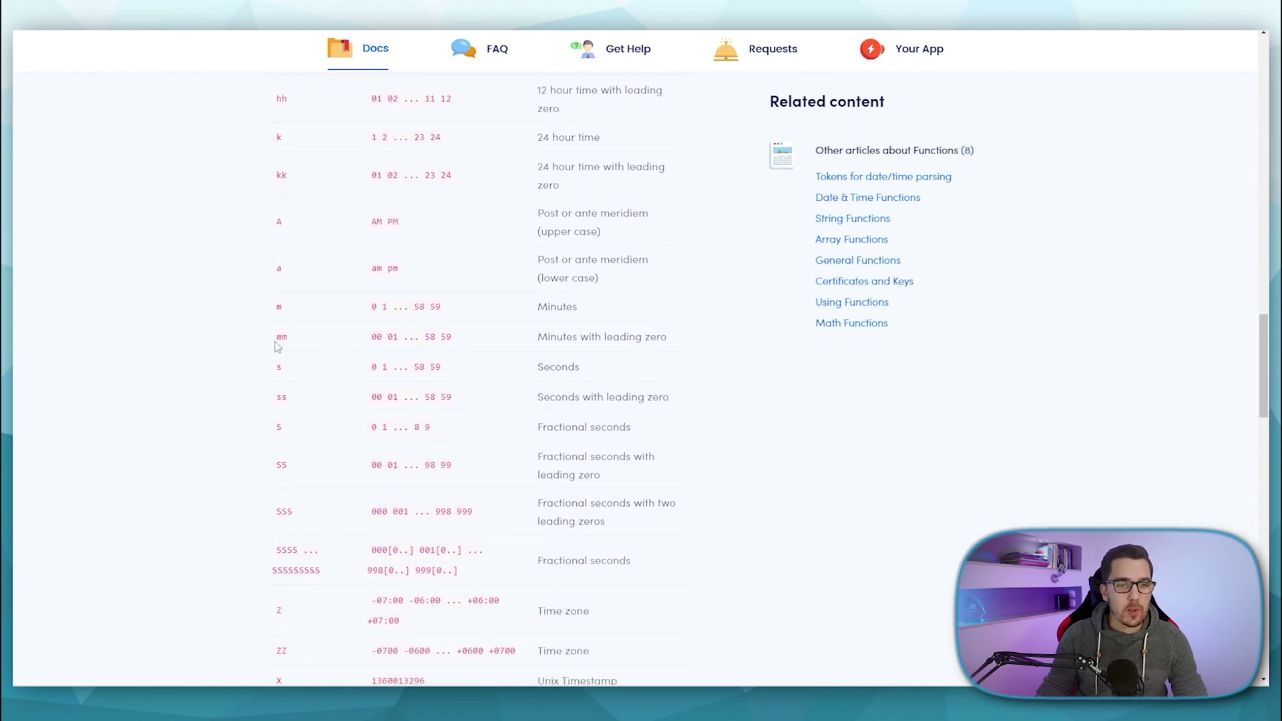
{"action": "left_click_drag", "start_coordinate": [559, 340], "coordinate": [670, 339]}
{"action": "left_click", "coordinate": [670, 340]}
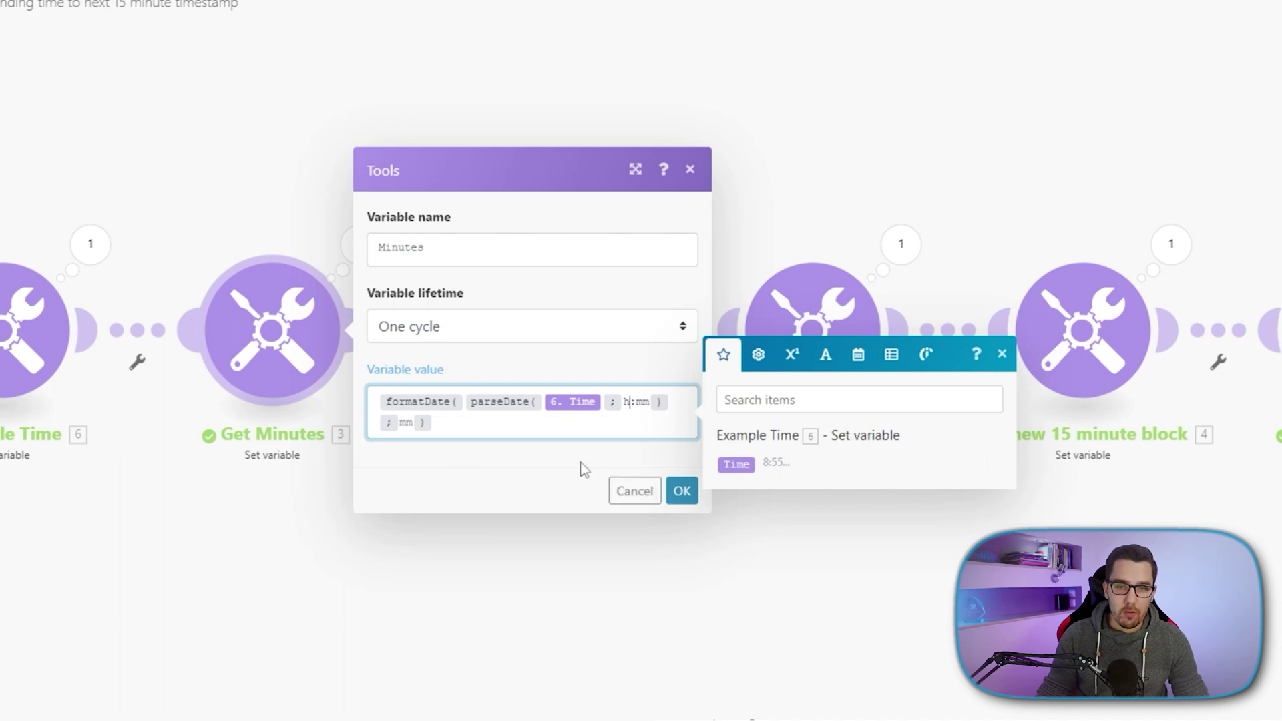
Keep the Get Minutes formula and verify its output of 55 against Example Time 8:55
{"action": "left_click", "coordinate": [681, 492]}
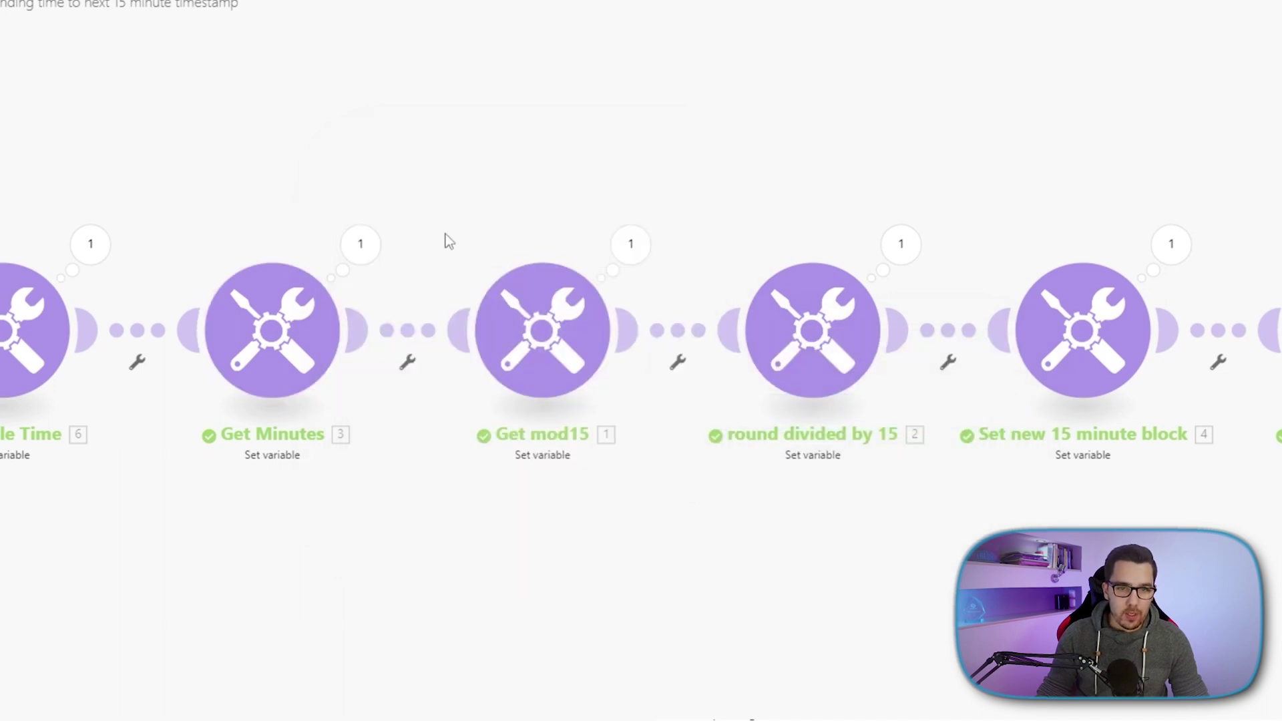
{"action": "left_click", "coordinate": [362, 246]}
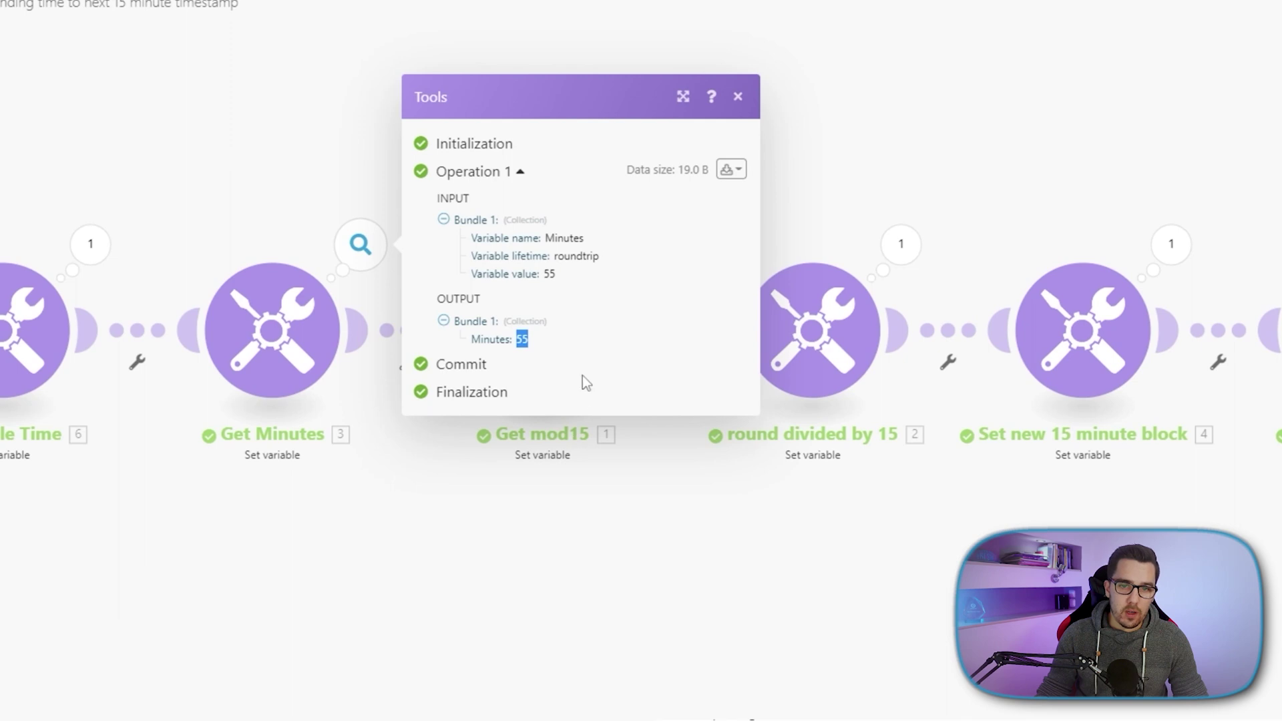
{"action": "left_click", "coordinate": [90, 244]}
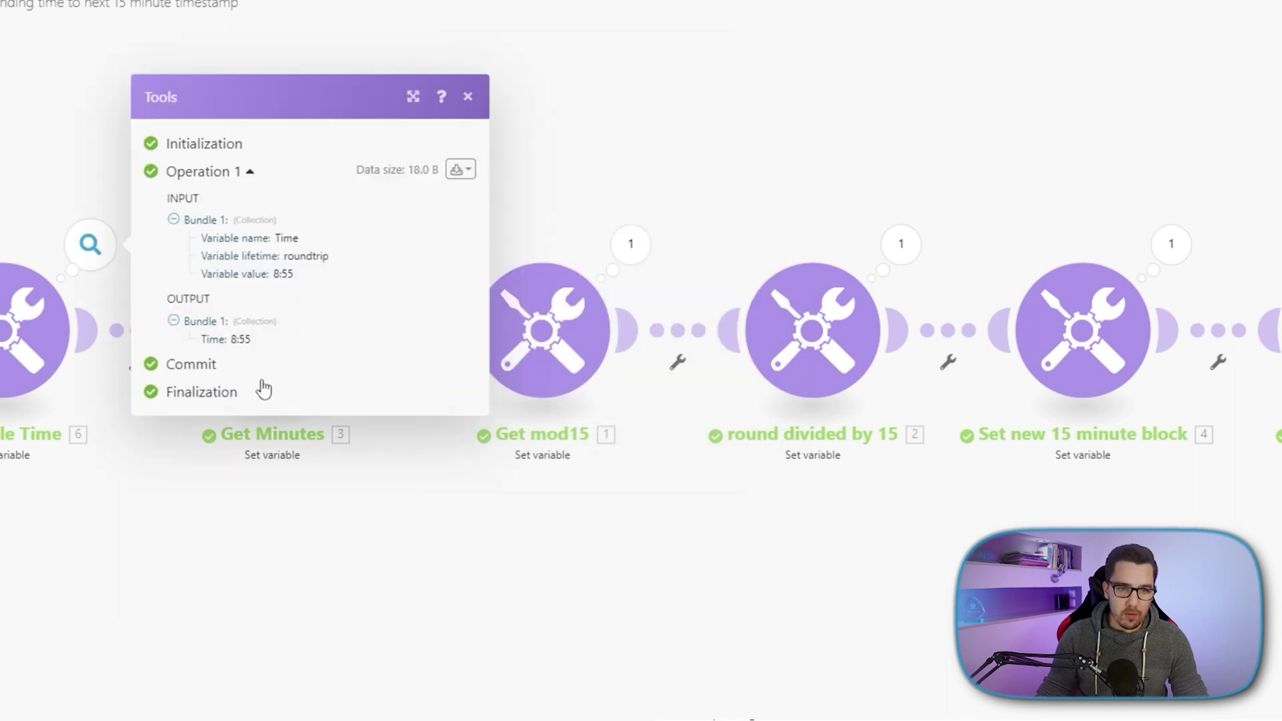
{"action": "left_click", "coordinate": [361, 244]}
{"action": "left_click", "coordinate": [505, 391]}
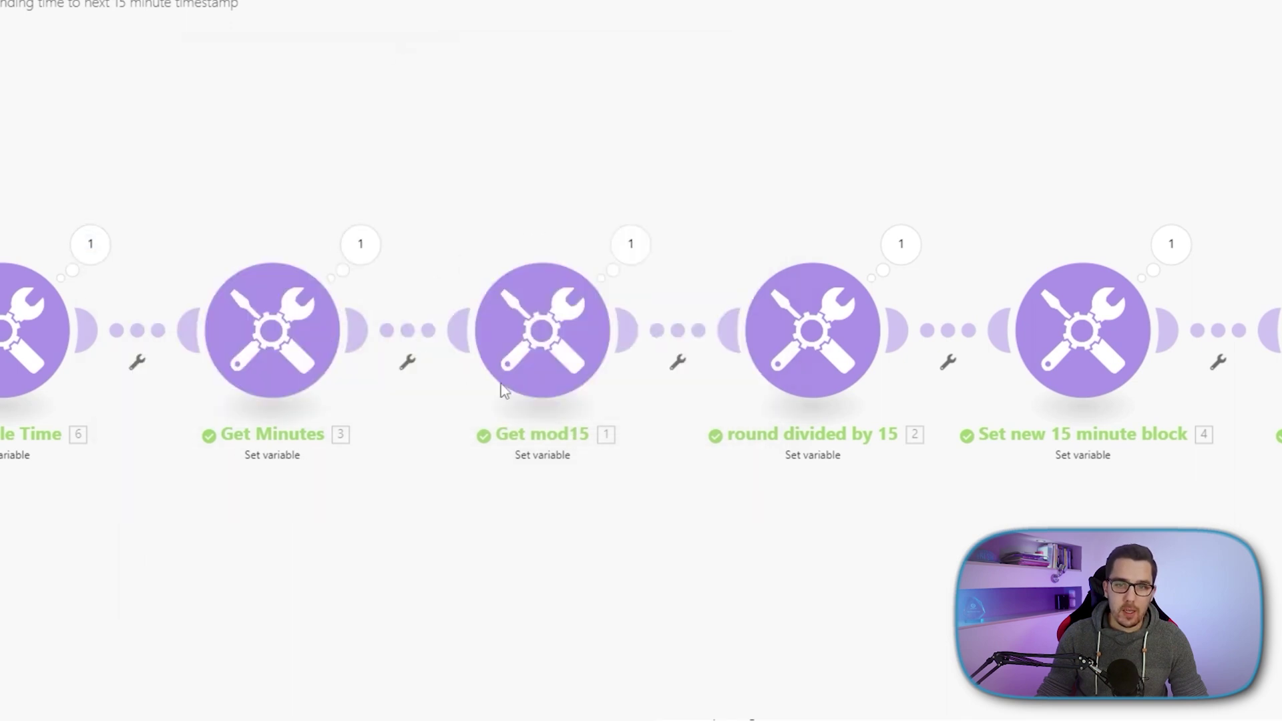
{"action": "left_click", "coordinate": [538, 354]}
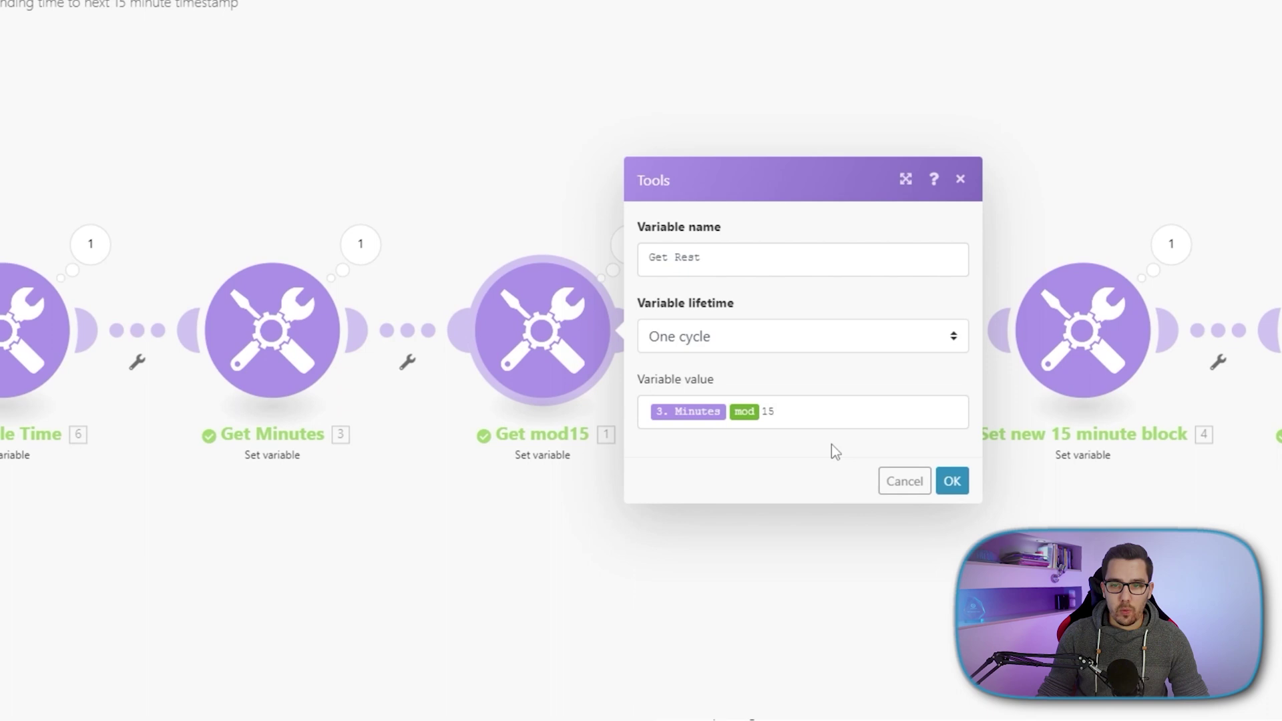
{"action": "left_click", "coordinate": [892, 486]}
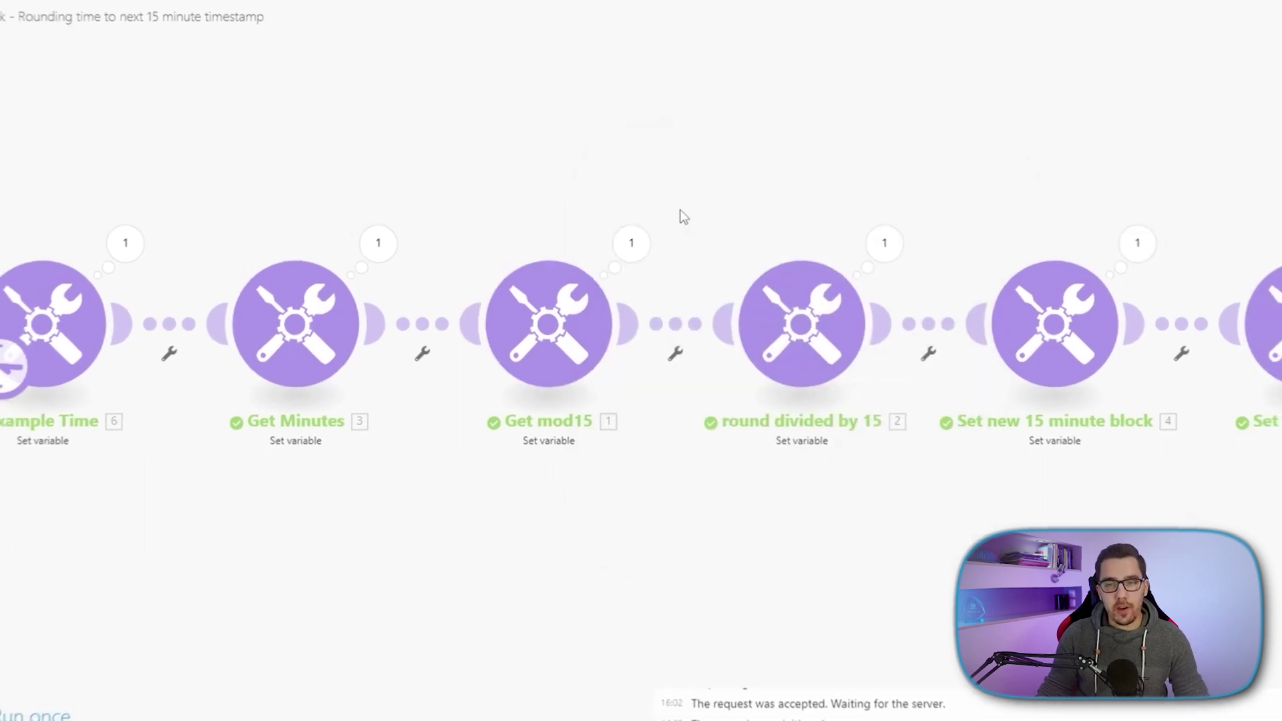
{"action": "left_click", "coordinate": [624, 252]}
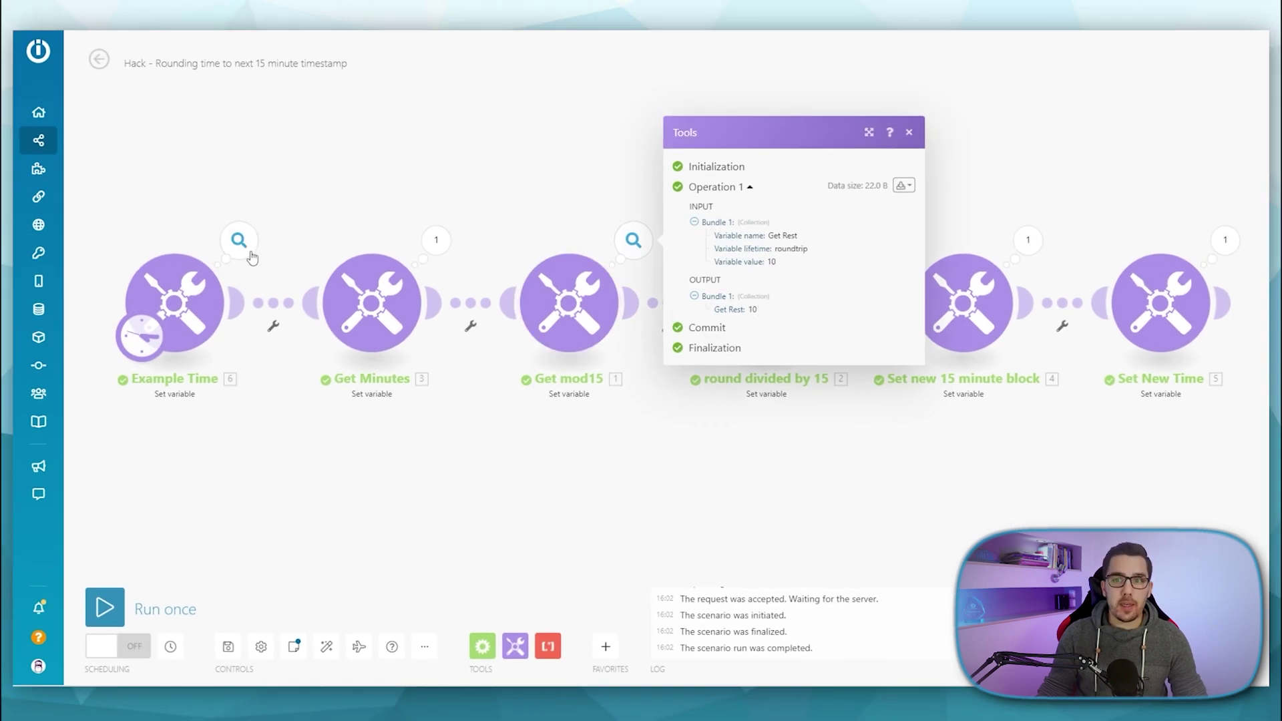
{"action": "left_click", "coordinate": [197, 294]}
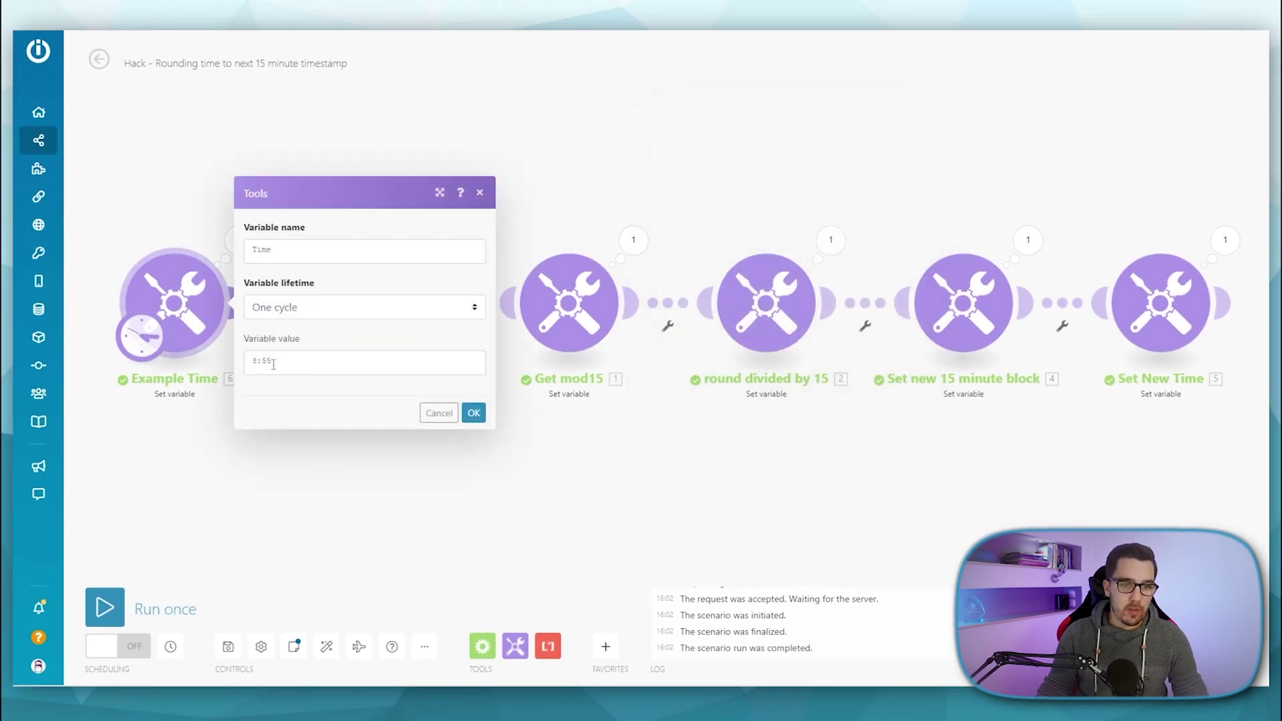
{"action": "left_click_drag", "start_coordinate": [261, 367], "coordinate": [282, 367]}
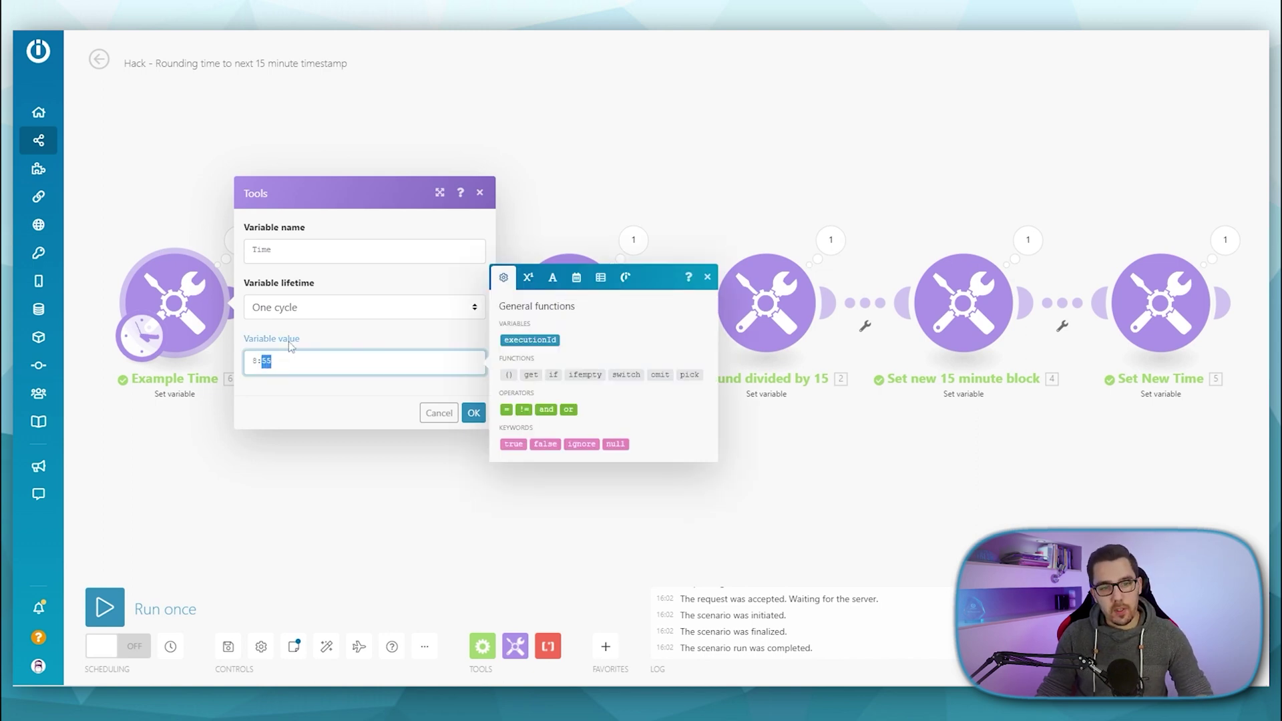
{"action": "left_click", "coordinate": [439, 414]}
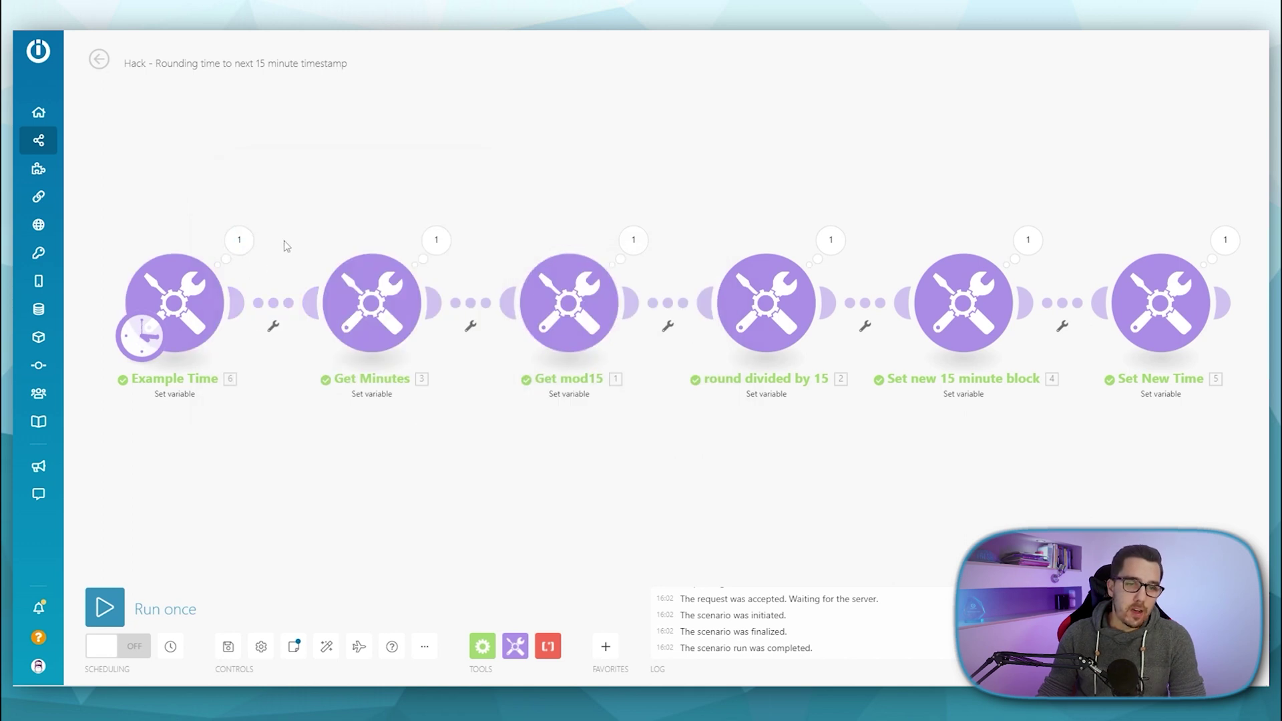
{"action": "left_click", "coordinate": [634, 240]}
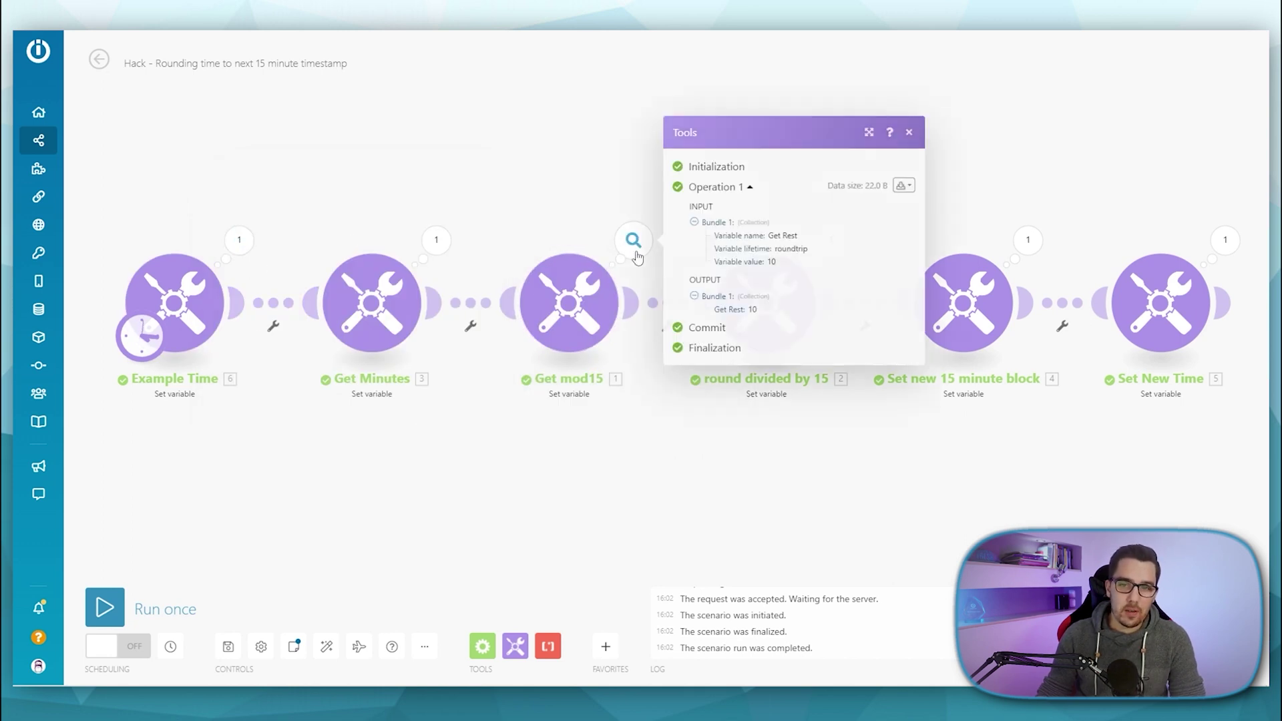
{"action": "double_click", "coordinate": [751, 308]}
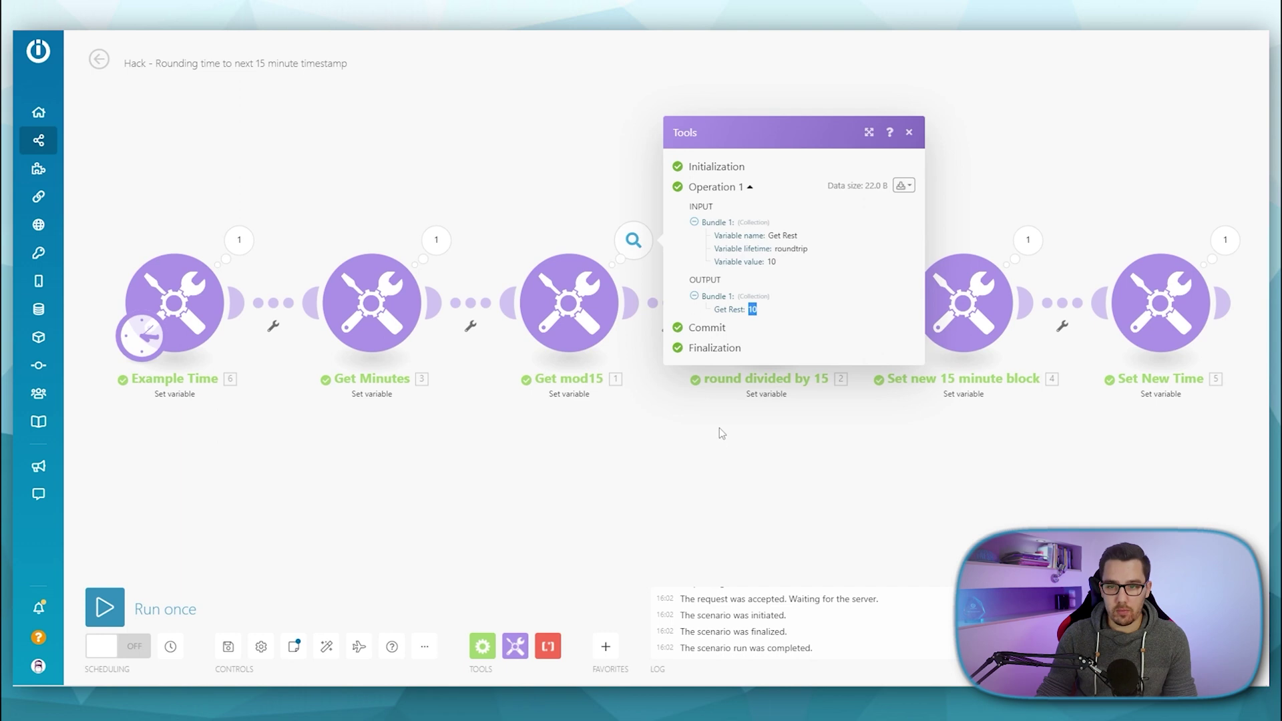
{"action": "left_click", "coordinate": [686, 447]}
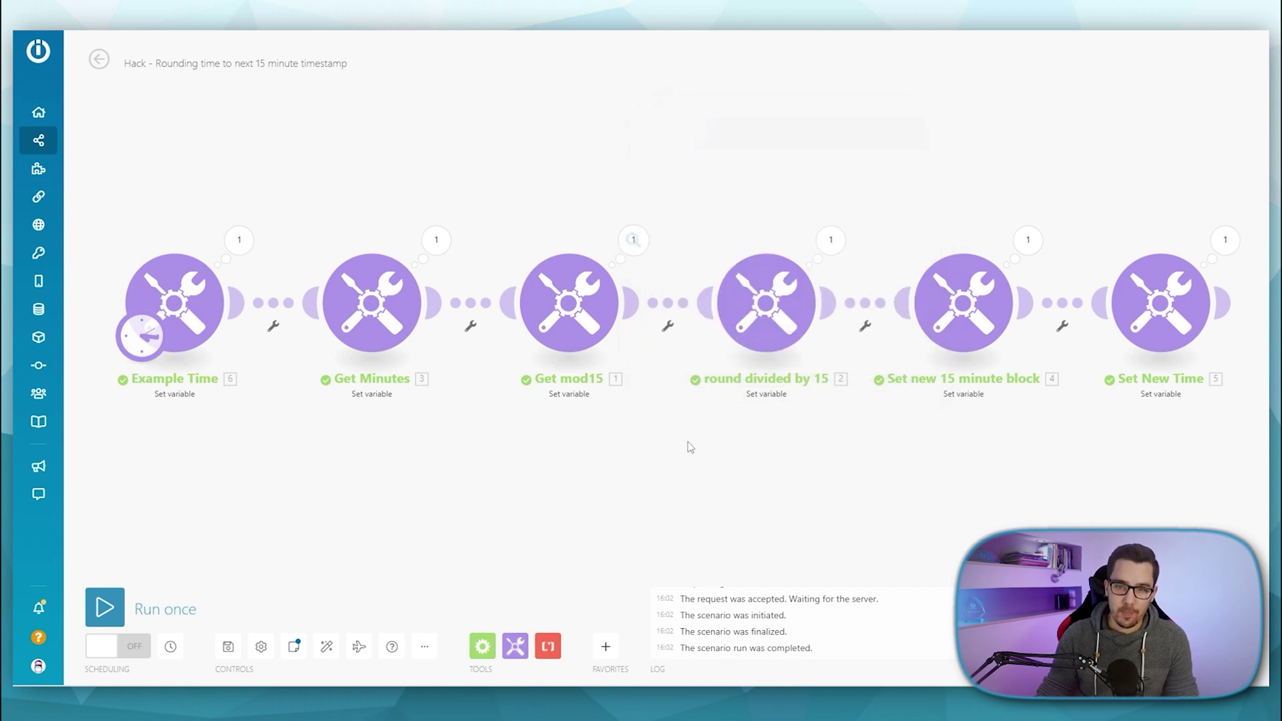
{"action": "left_click", "coordinate": [647, 321]}
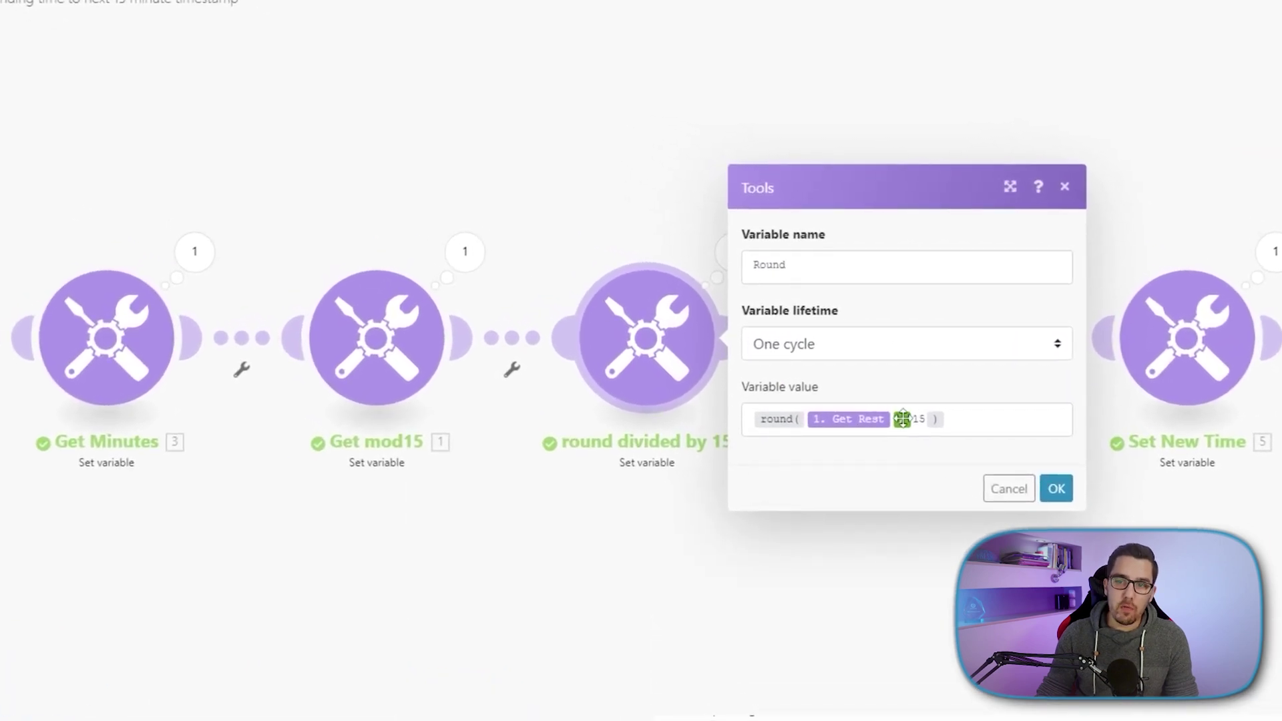
{"action": "left_click", "coordinate": [919, 419]}
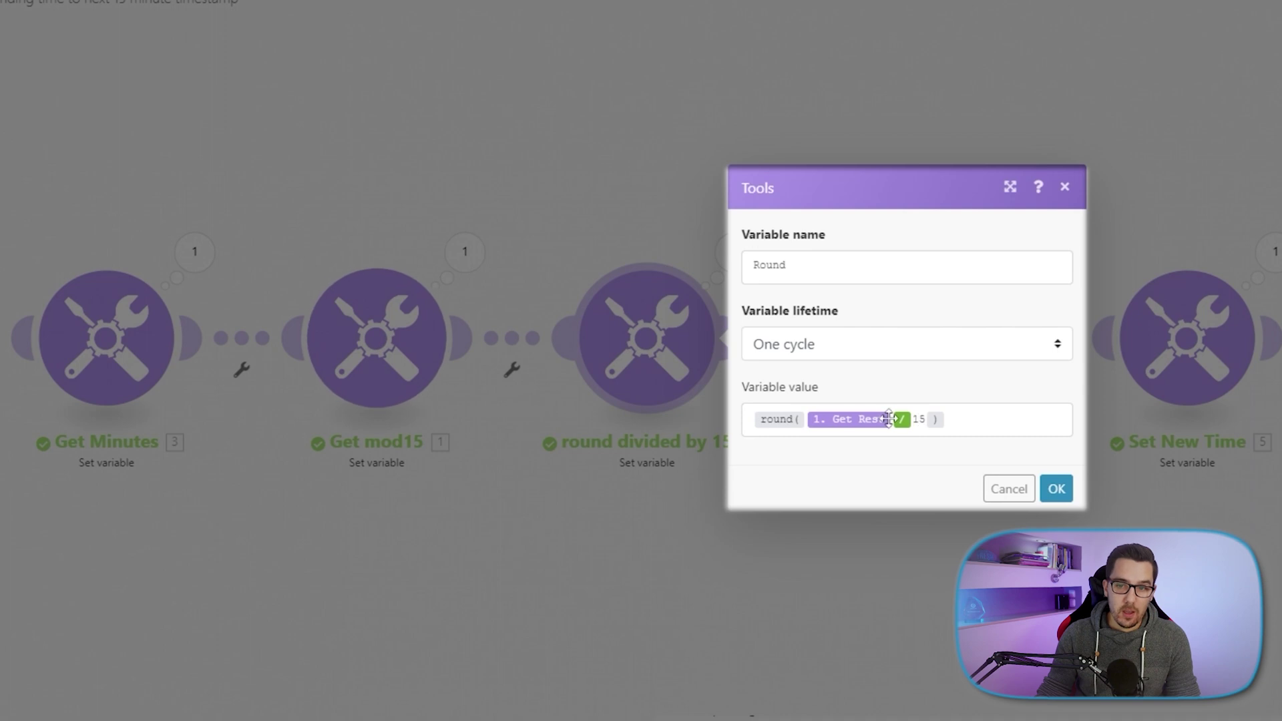
{"action": "mouse_move", "coordinate": [805, 418]}
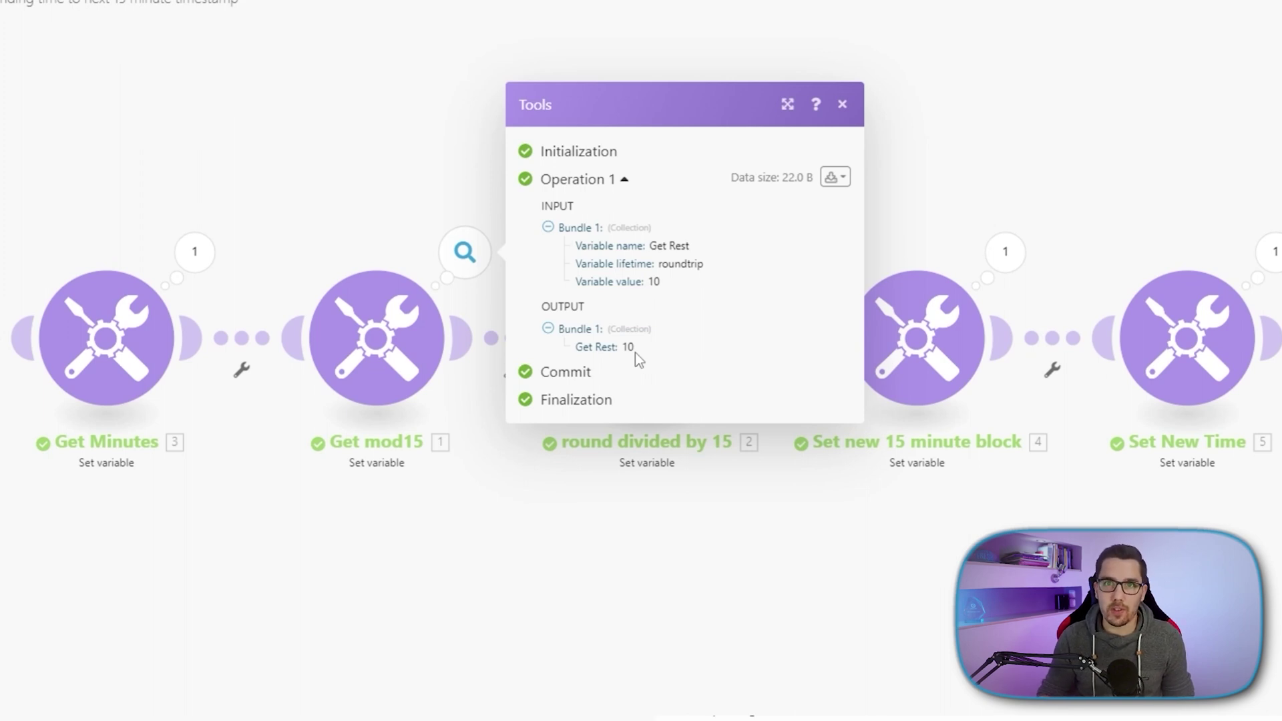
{"action": "left_click", "coordinate": [460, 195]}
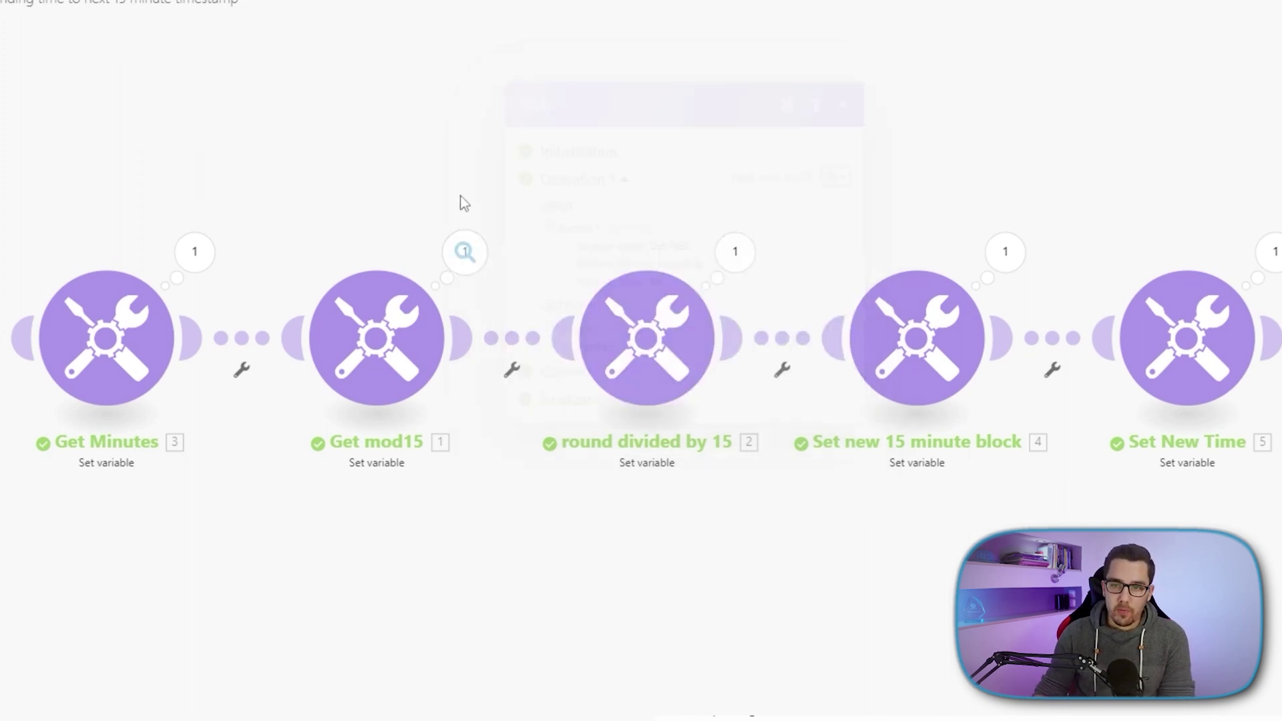
{"action": "left_click", "coordinate": [734, 252]}
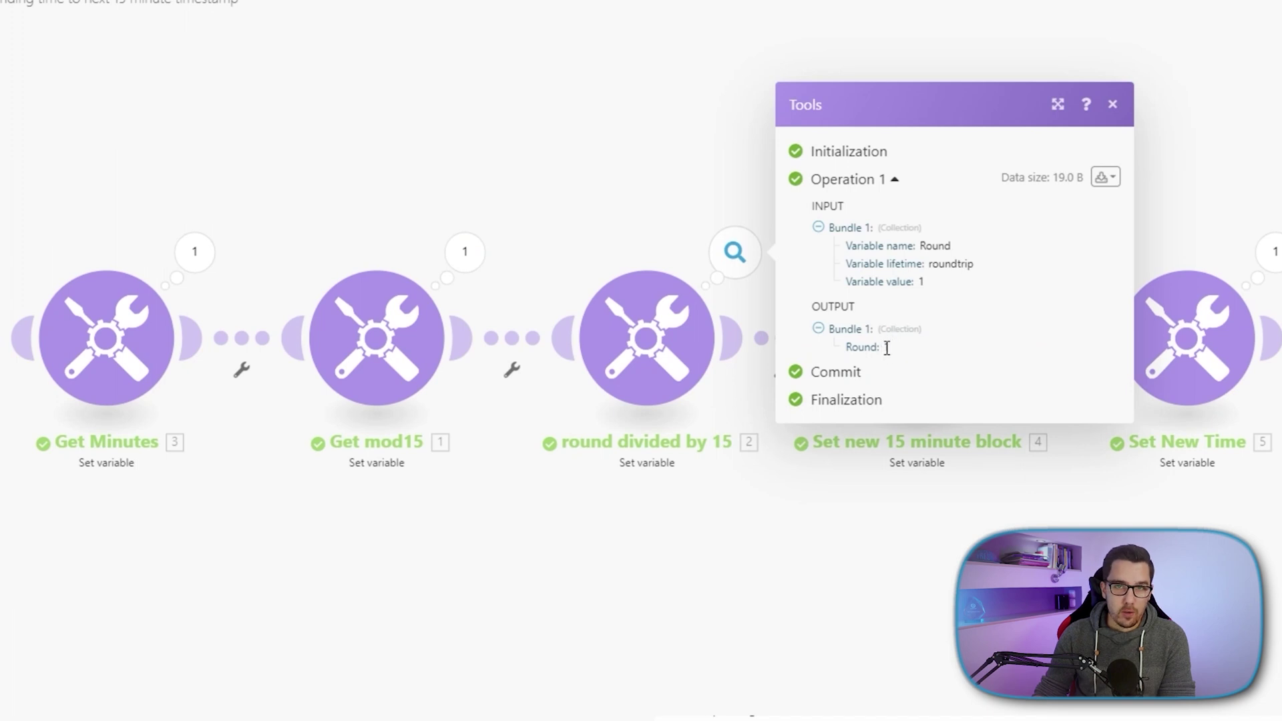
{"action": "left_click", "coordinate": [900, 356]}
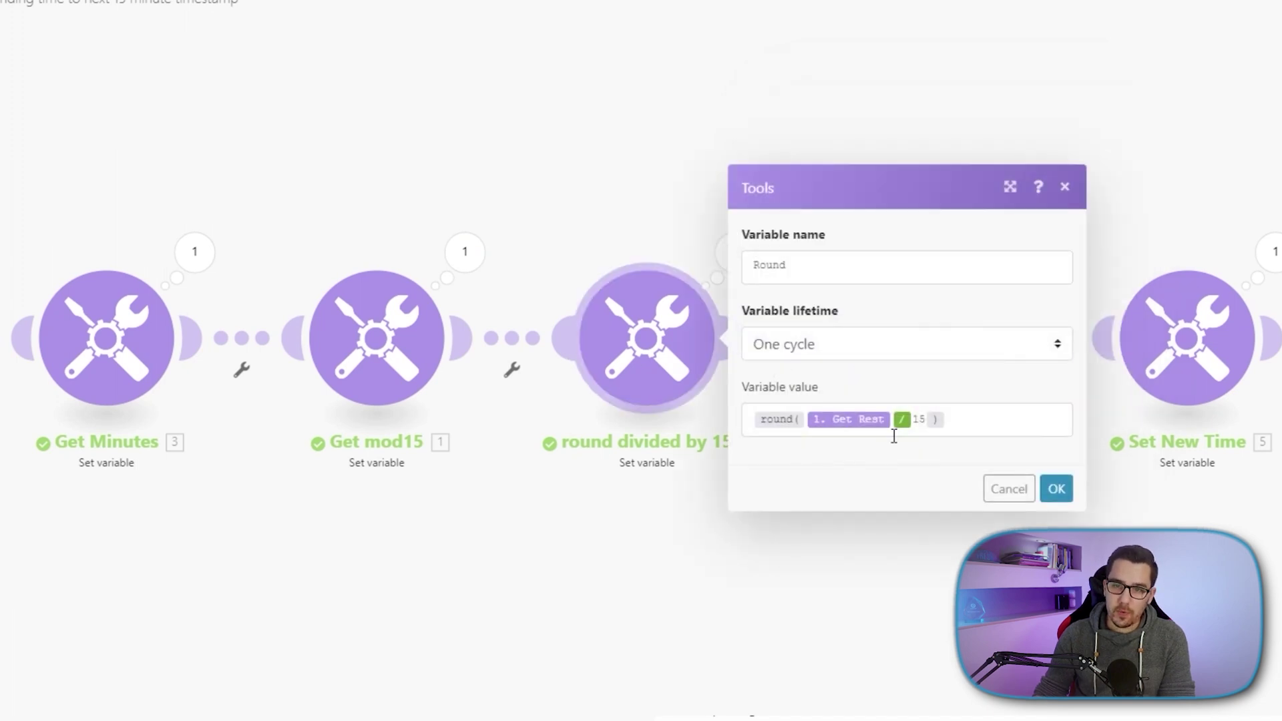
{"action": "left_click", "coordinate": [995, 488]}
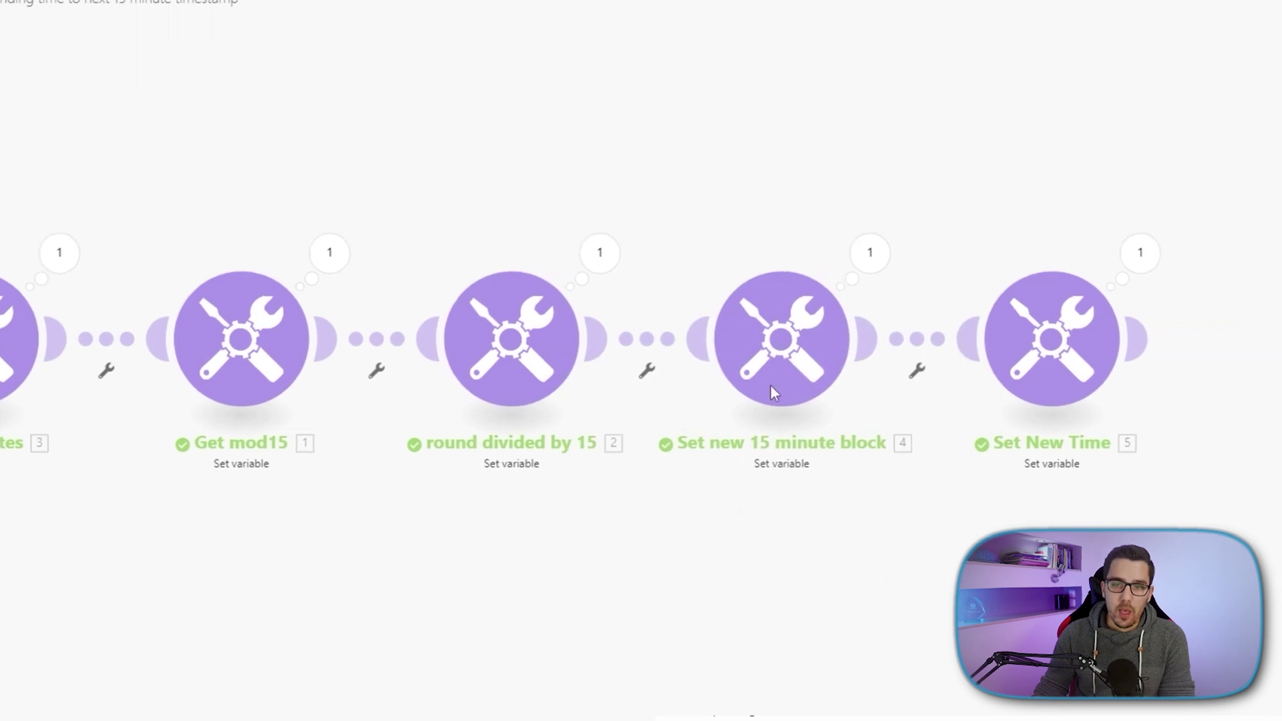
Inspect the Set new 15 minute block's if/sum Final Time formula alongside Get Minutes' output
{"action": "left_click", "coordinate": [770, 389]}
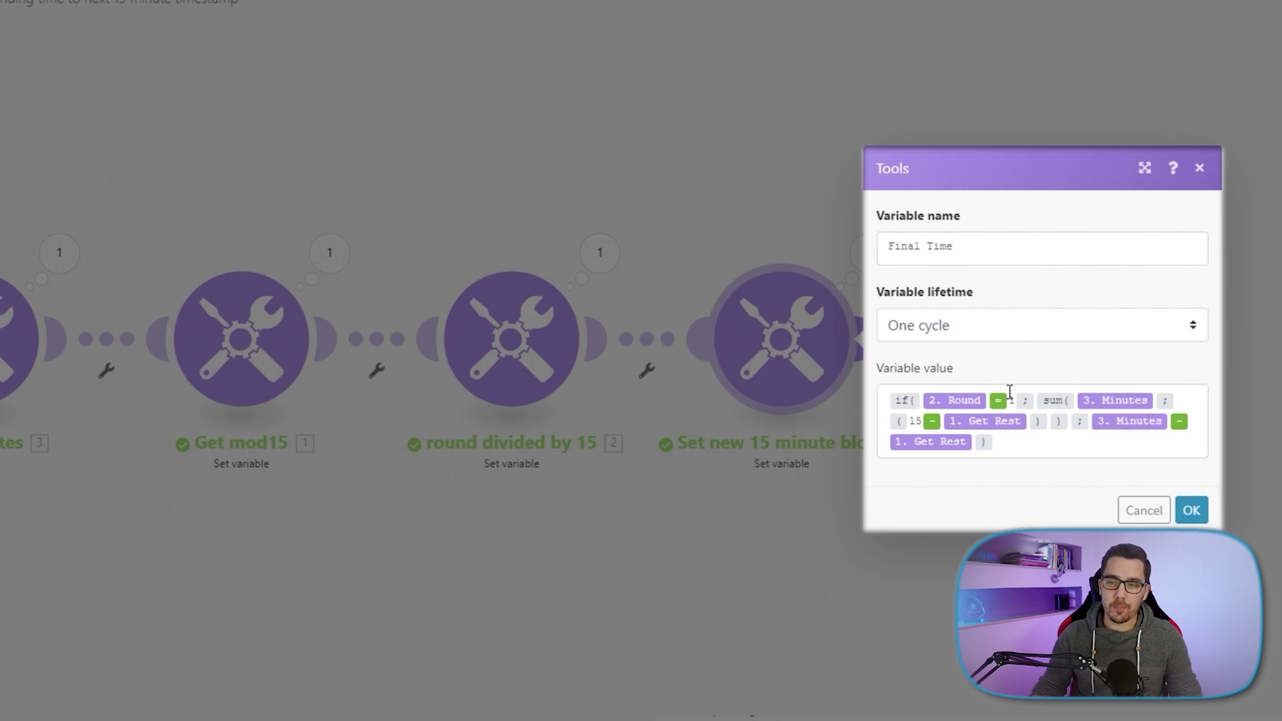
{"action": "mouse_move", "coordinate": [913, 399]}
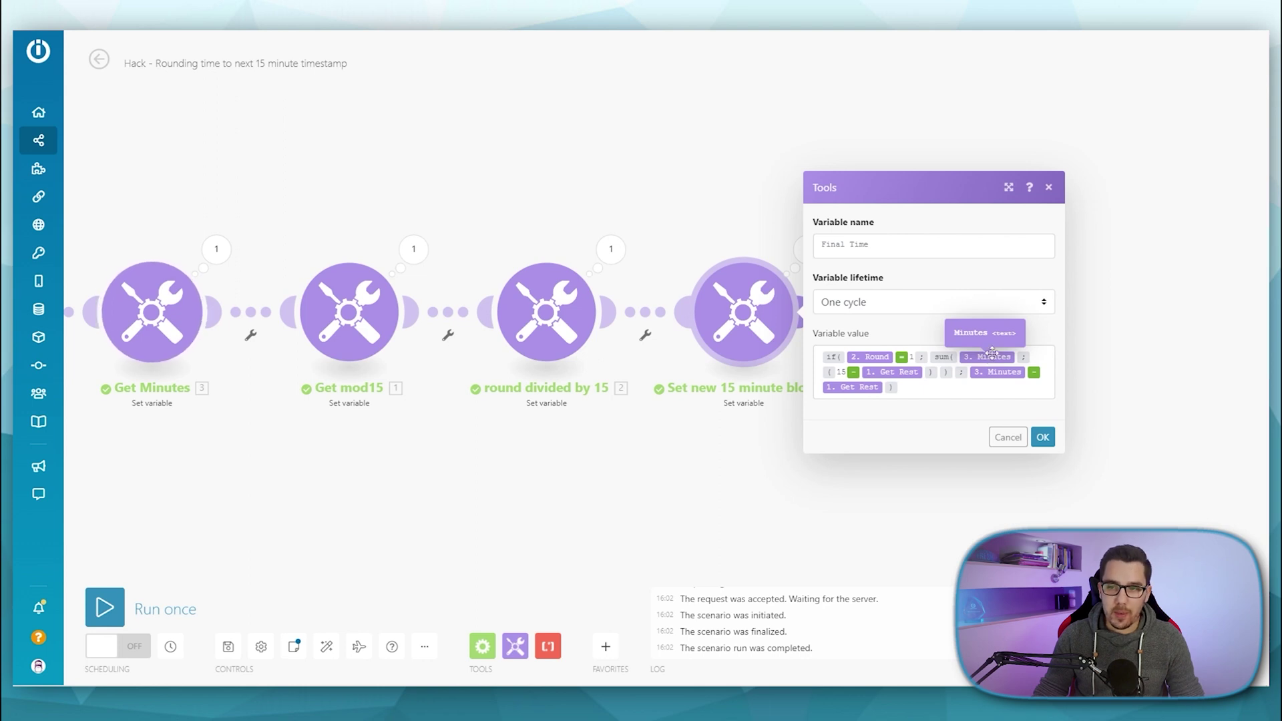
{"action": "left_click", "coordinate": [217, 252]}
{"action": "left_click", "coordinate": [743, 327]}
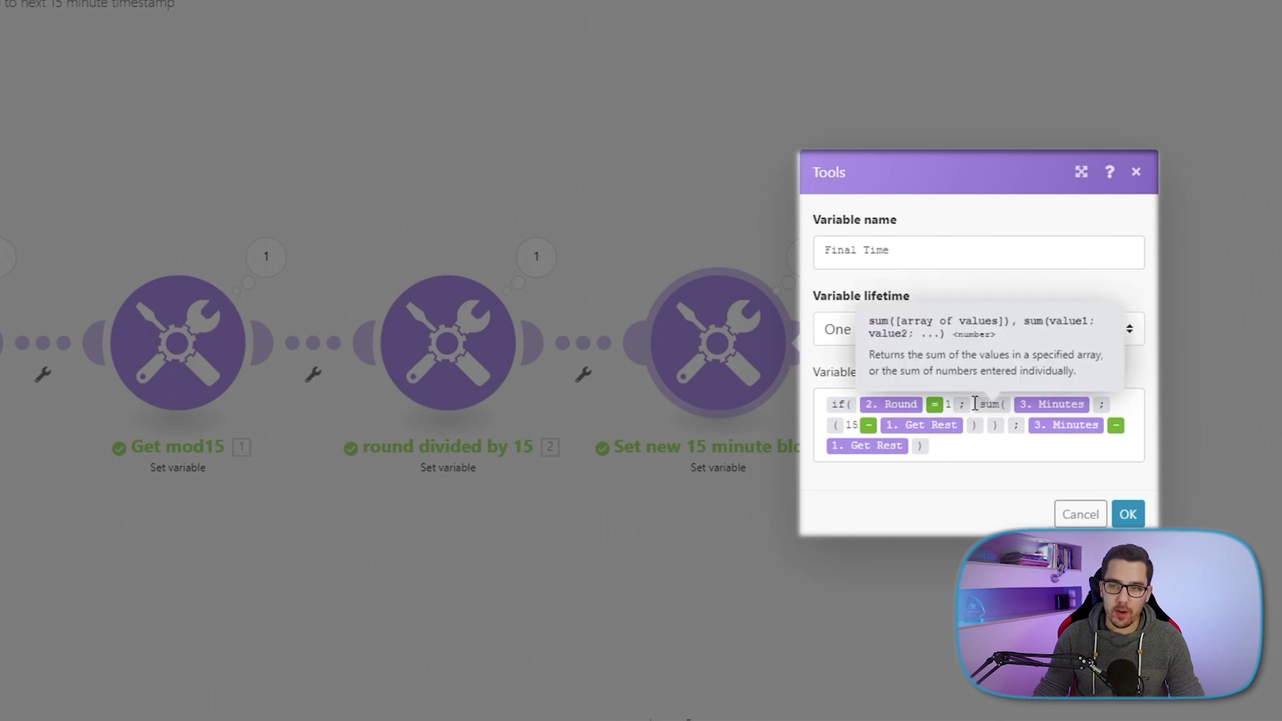
{"action": "left_click", "coordinate": [976, 404]}
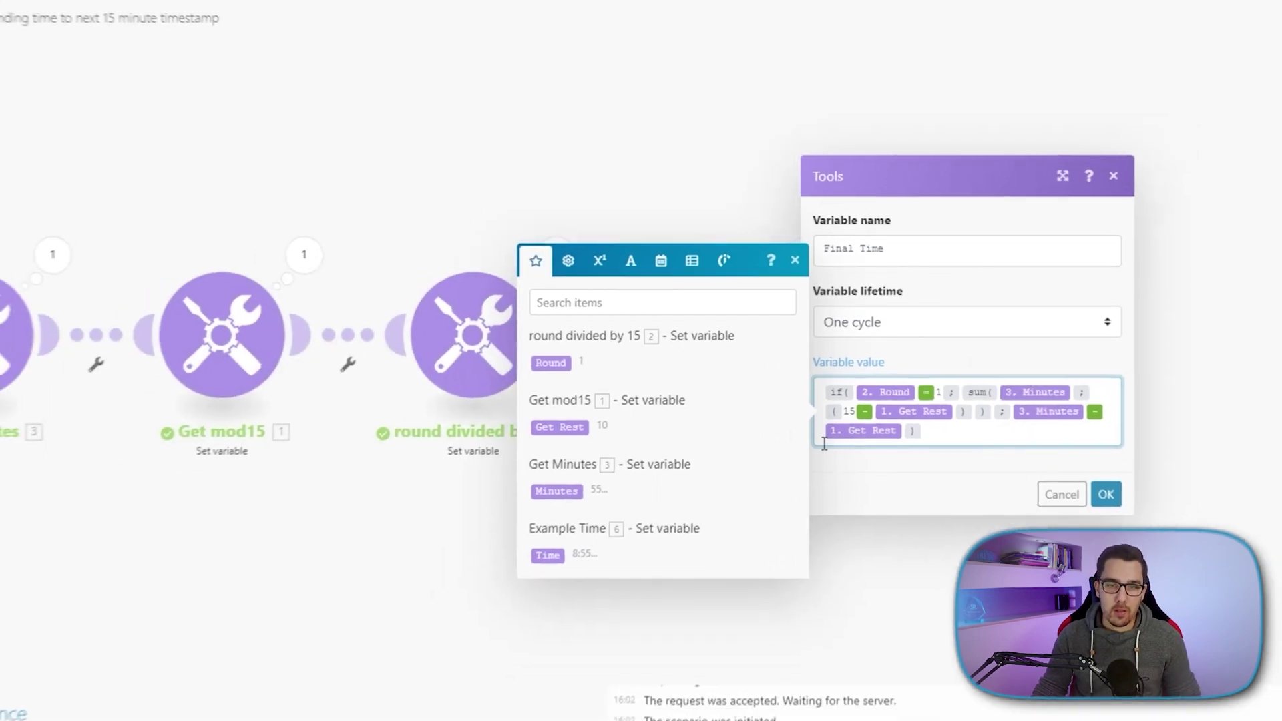
Check the Get Minutes, Get mod15 and round-divided-by-15 results: Minutes 55, Get Rest 10, Round 1
{"action": "left_click", "coordinate": [408, 249]}
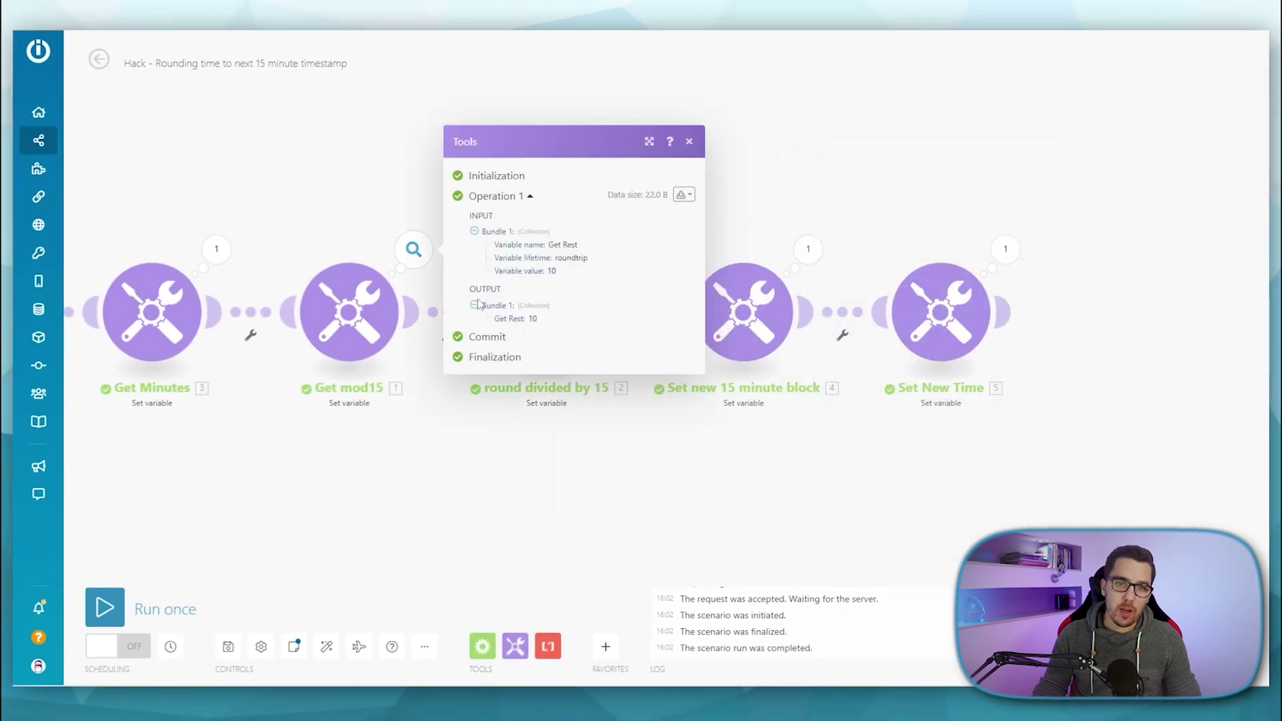
{"action": "left_click", "coordinate": [217, 251]}
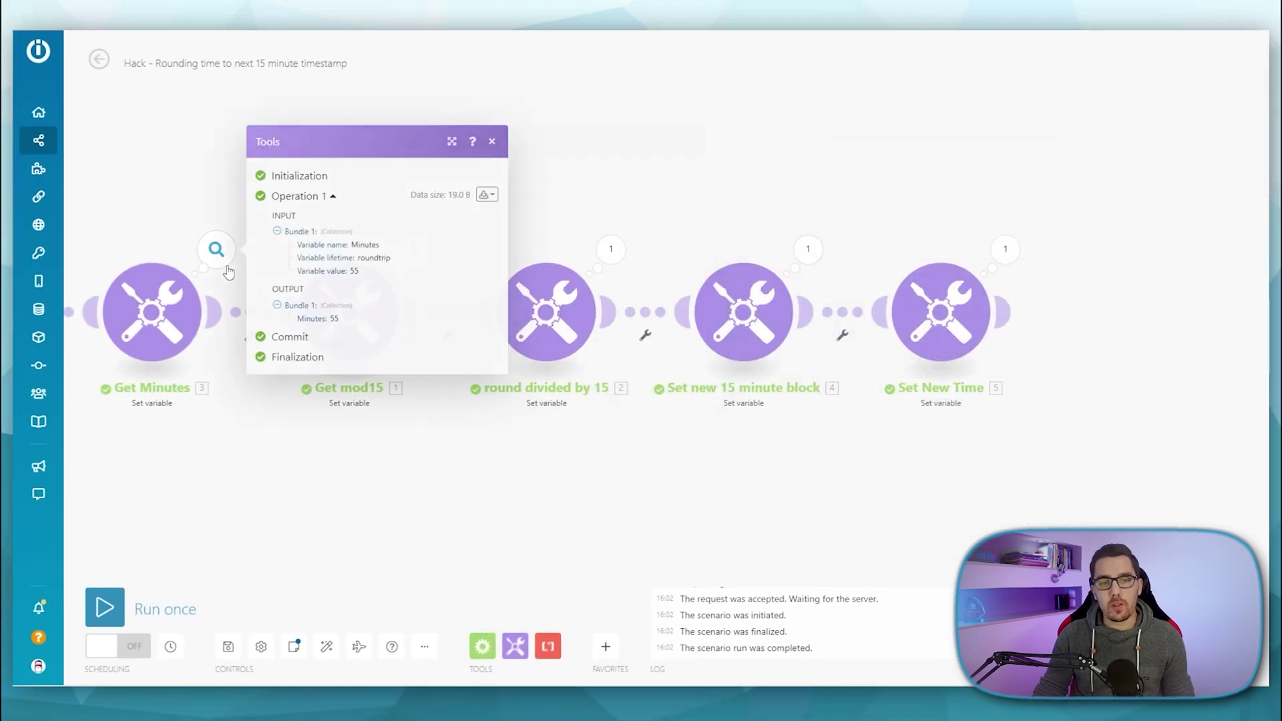
{"action": "key", "text": "Escape"}
{"action": "left_click", "coordinate": [414, 249]}
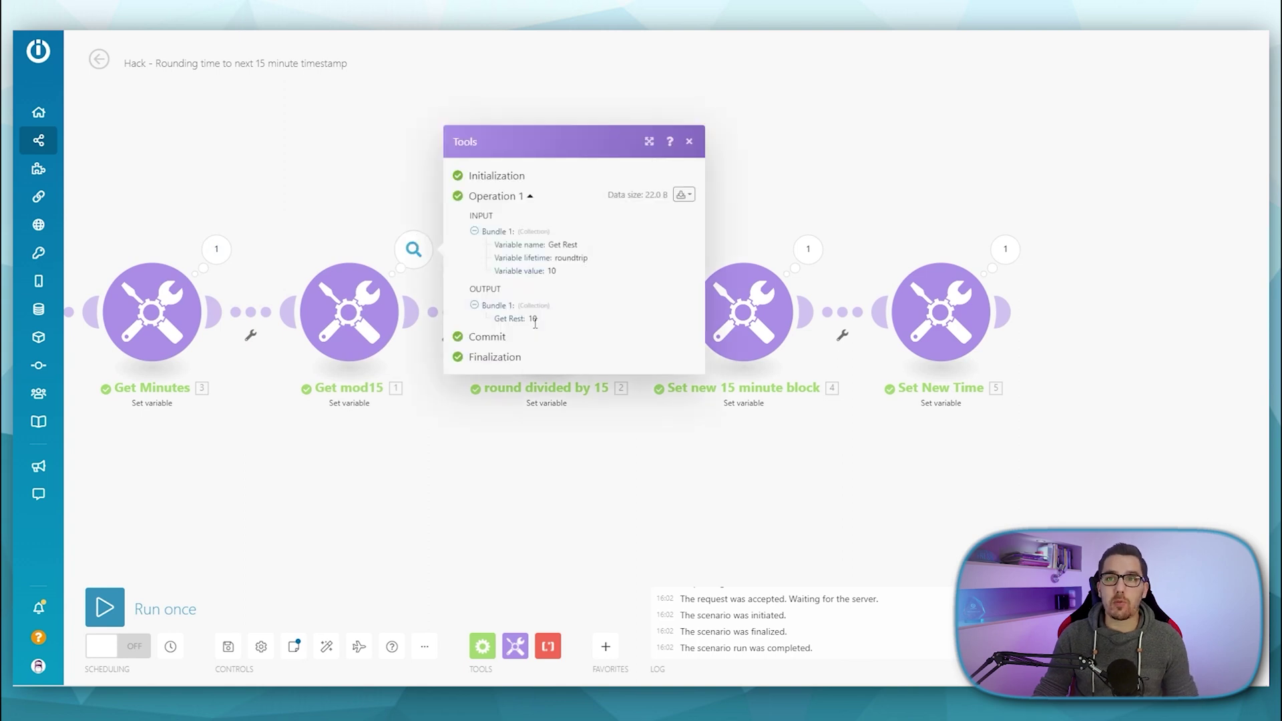
{"action": "key", "text": "Escape"}
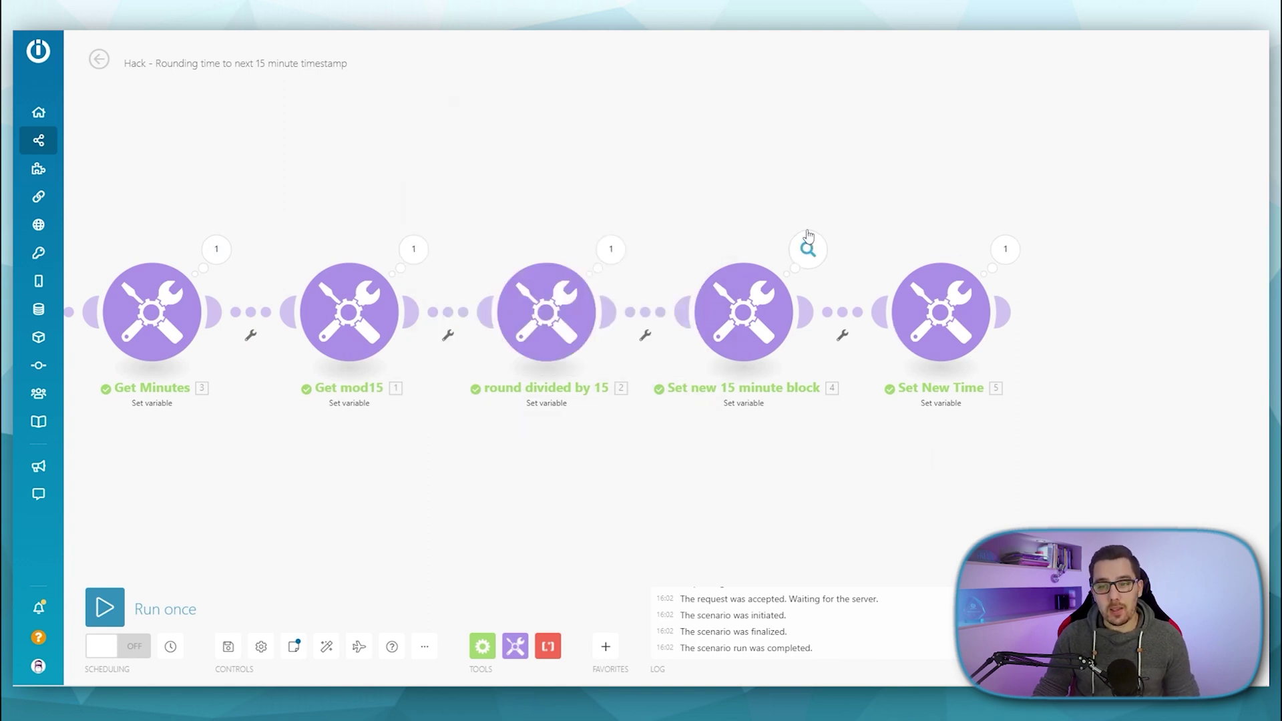
{"action": "left_click", "coordinate": [807, 249]}
{"action": "left_click", "coordinate": [748, 308]}
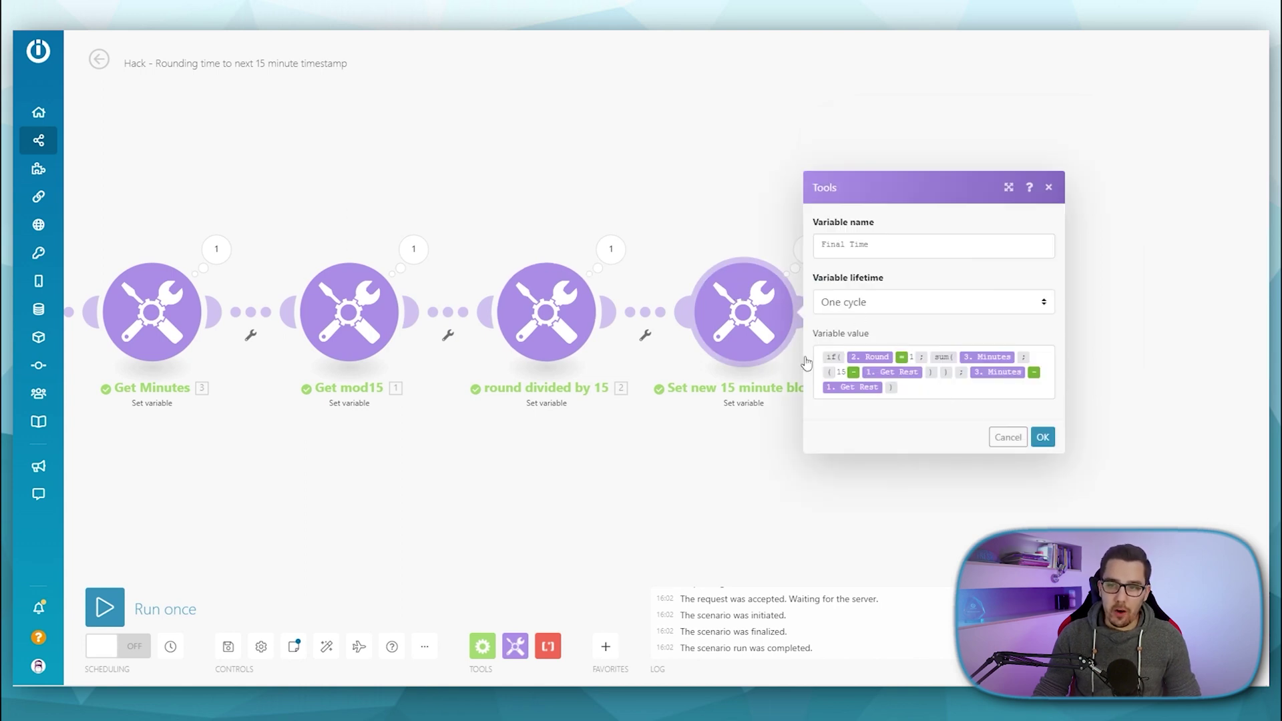
{"action": "left_click", "coordinate": [1005, 435]}
{"action": "left_click", "coordinate": [610, 249]}
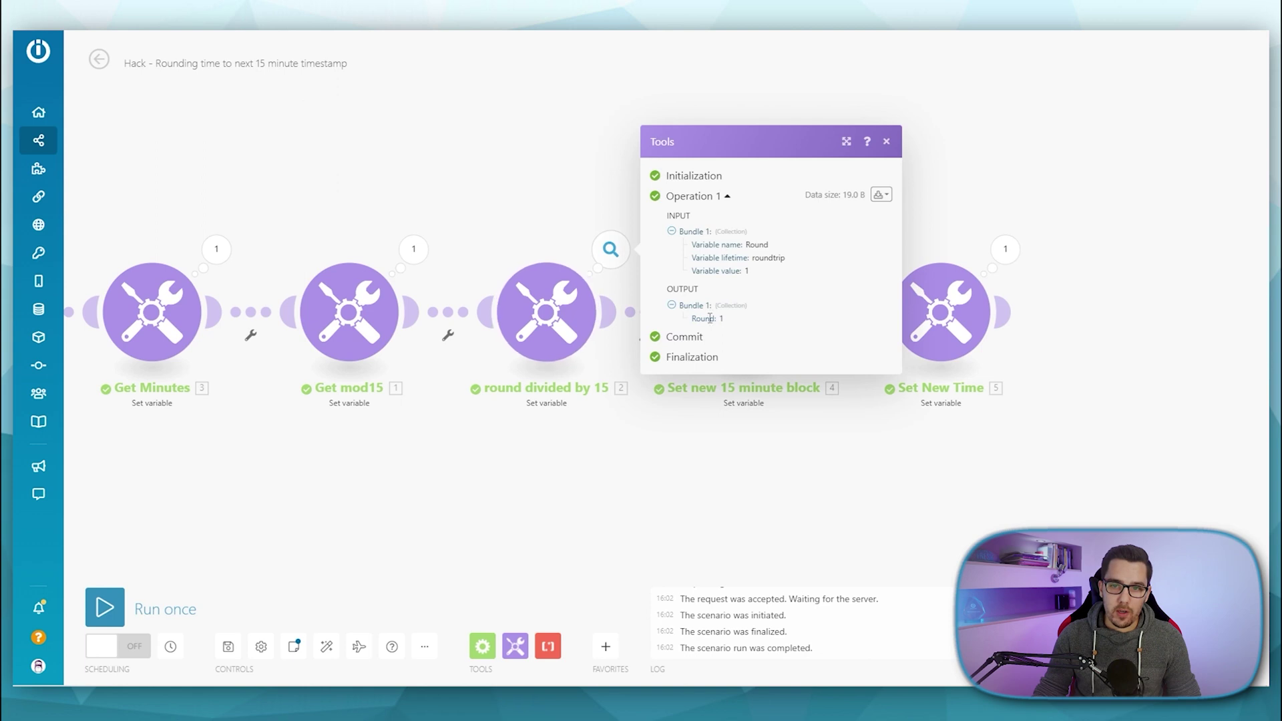
{"action": "key", "text": "Escape"}
Compare the Set new 15 minute block formula with Get mod15's result, ending on Final Time 60
{"action": "left_click", "coordinate": [756, 361]}
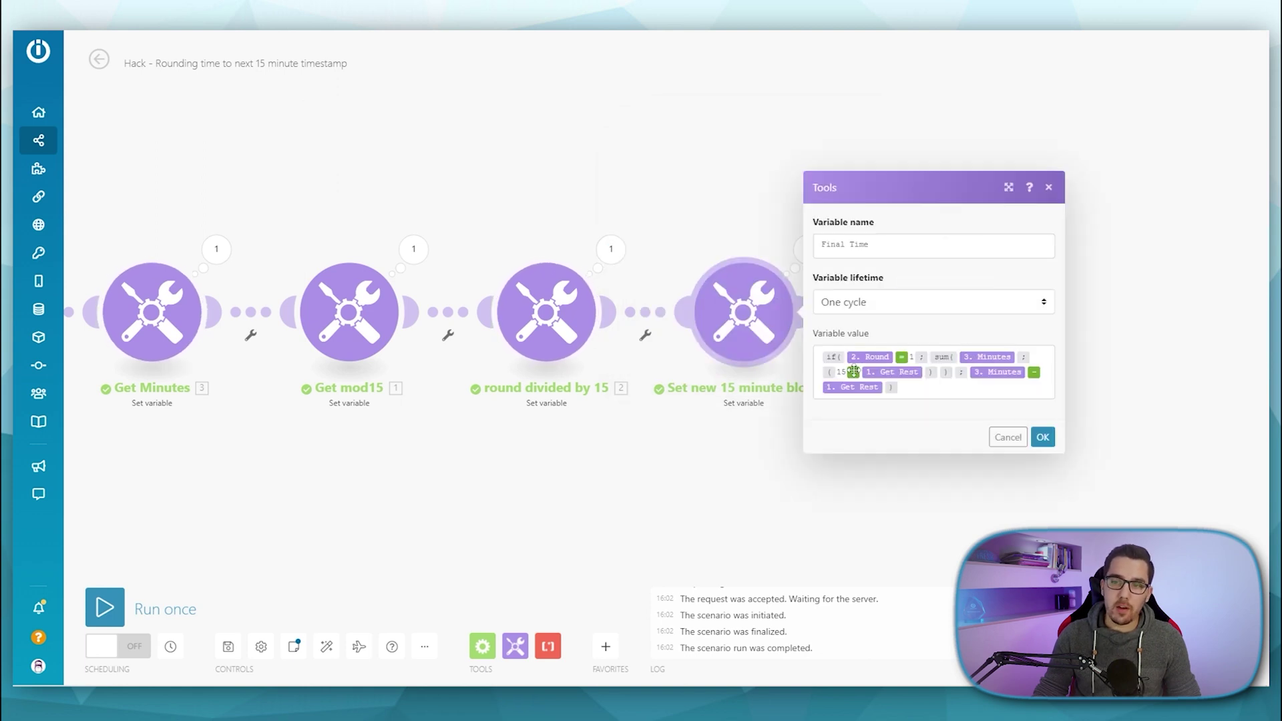
{"action": "left_click", "coordinate": [405, 248]}
{"action": "left_click", "coordinate": [544, 457]}
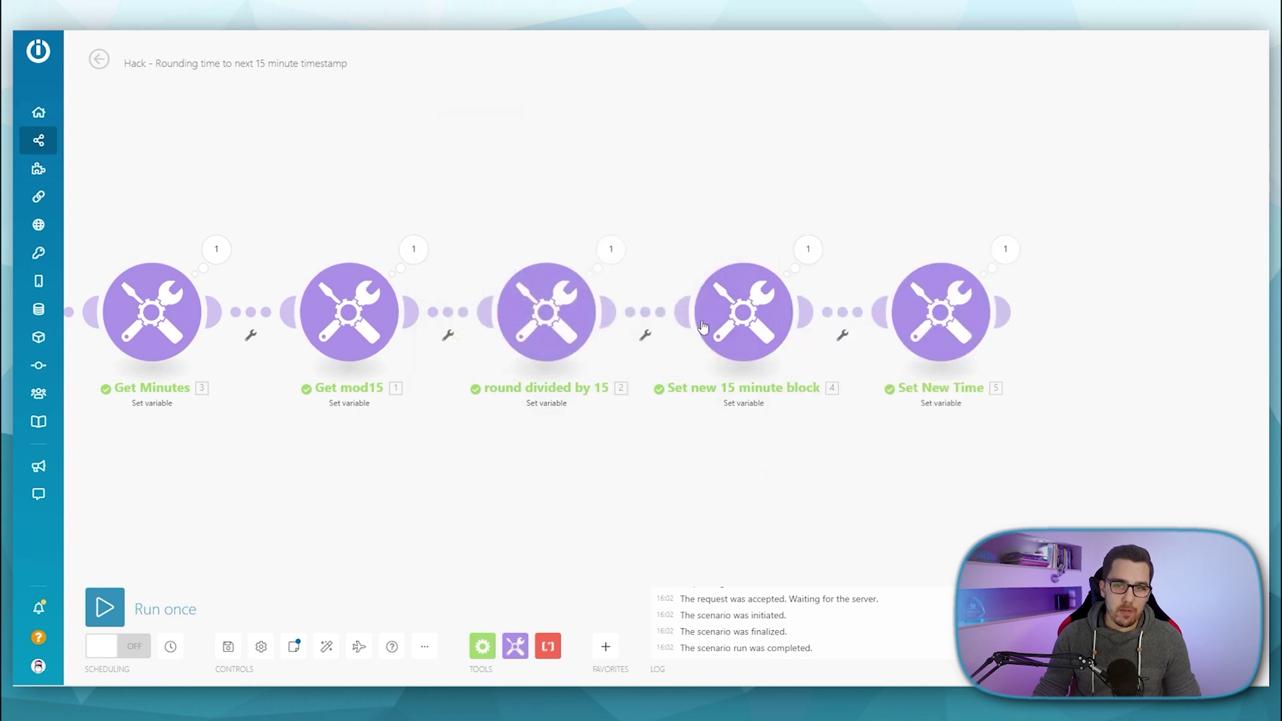
{"action": "left_click", "coordinate": [414, 249]}
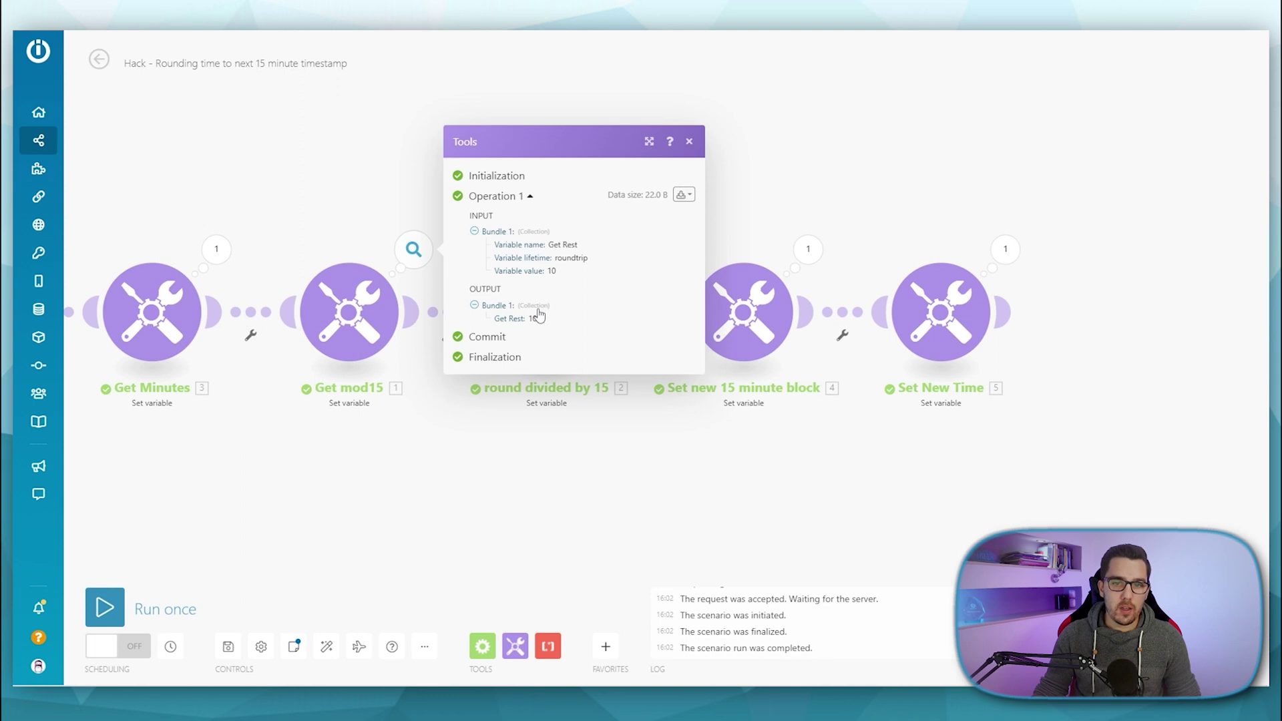
{"action": "left_click", "coordinate": [660, 461]}
{"action": "left_click", "coordinate": [743, 311]}
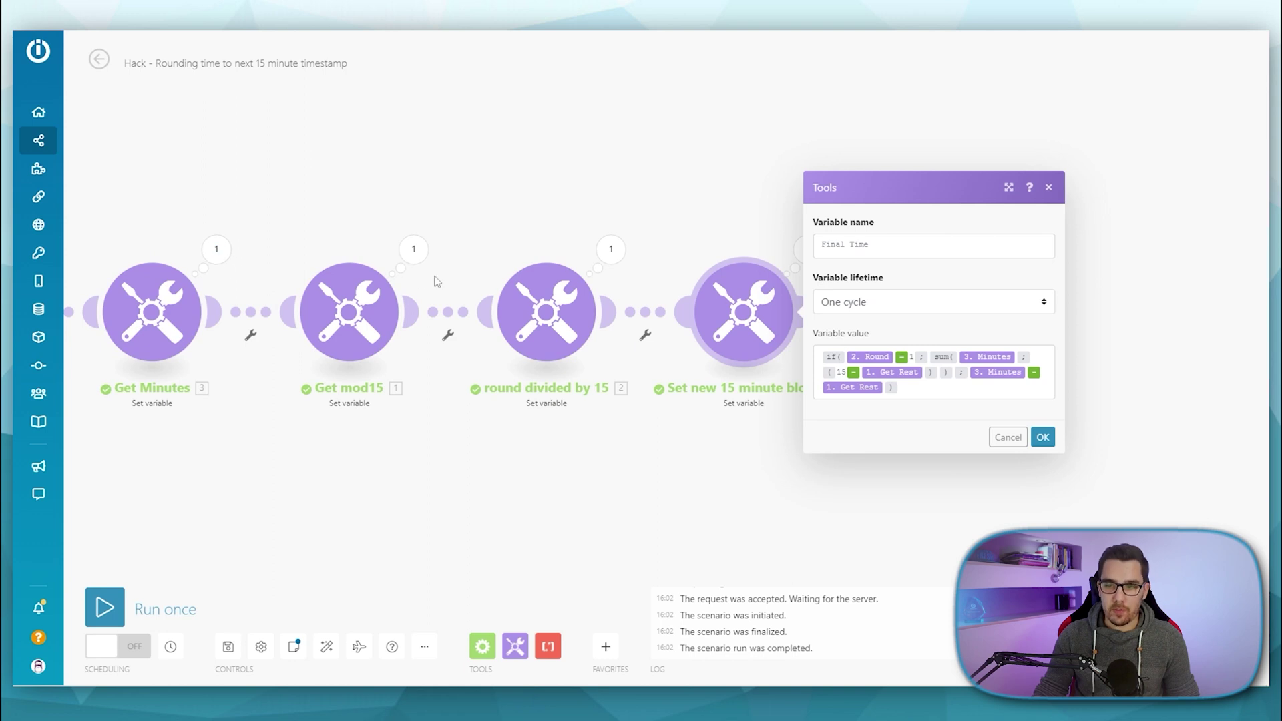
{"action": "left_click", "coordinate": [876, 500]}
{"action": "left_click", "coordinate": [808, 253]}
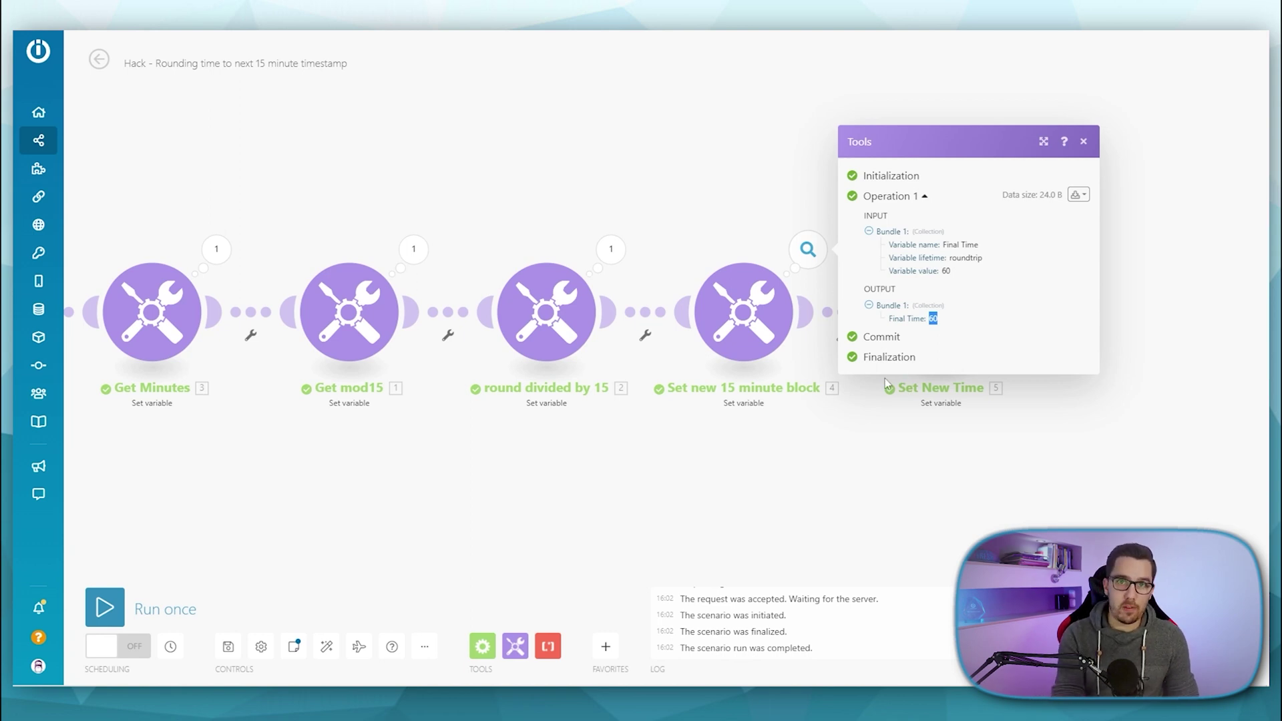
Confirm Set New Time's 9:00 output and review its formatDate/setMinute/parseDate formula
{"action": "left_click", "coordinate": [898, 454]}
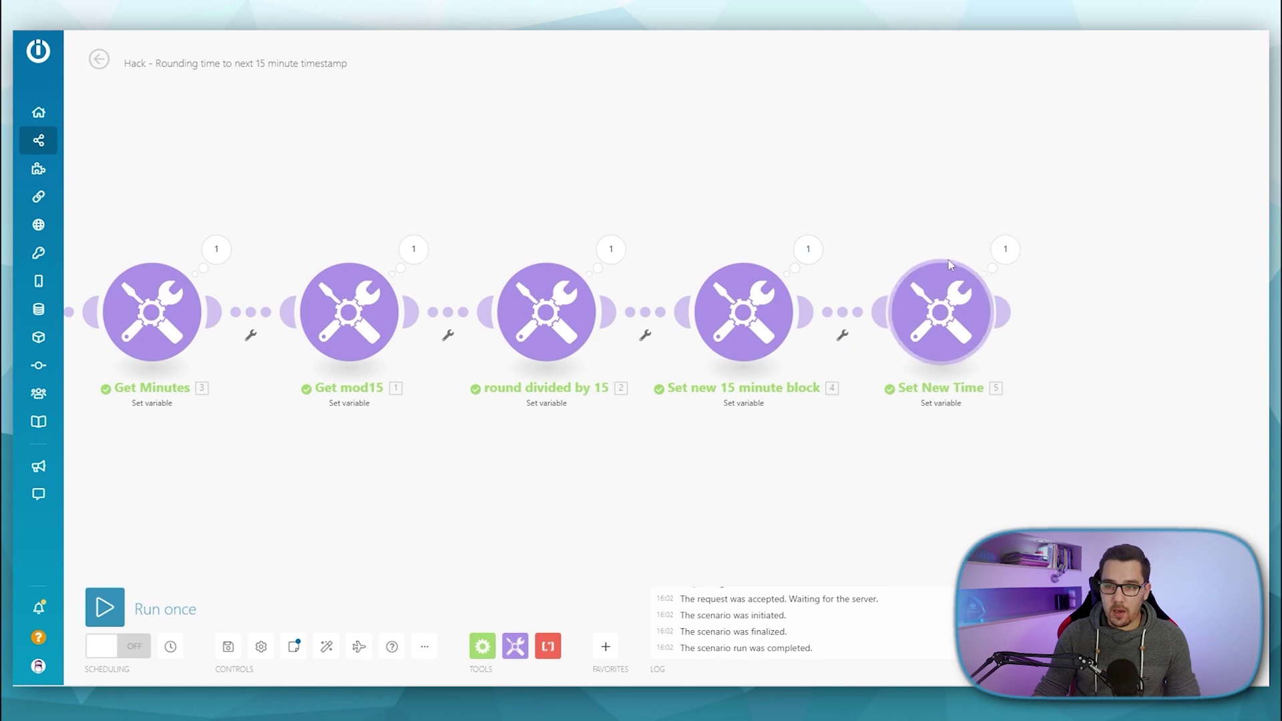
{"action": "left_click", "coordinate": [1005, 249]}
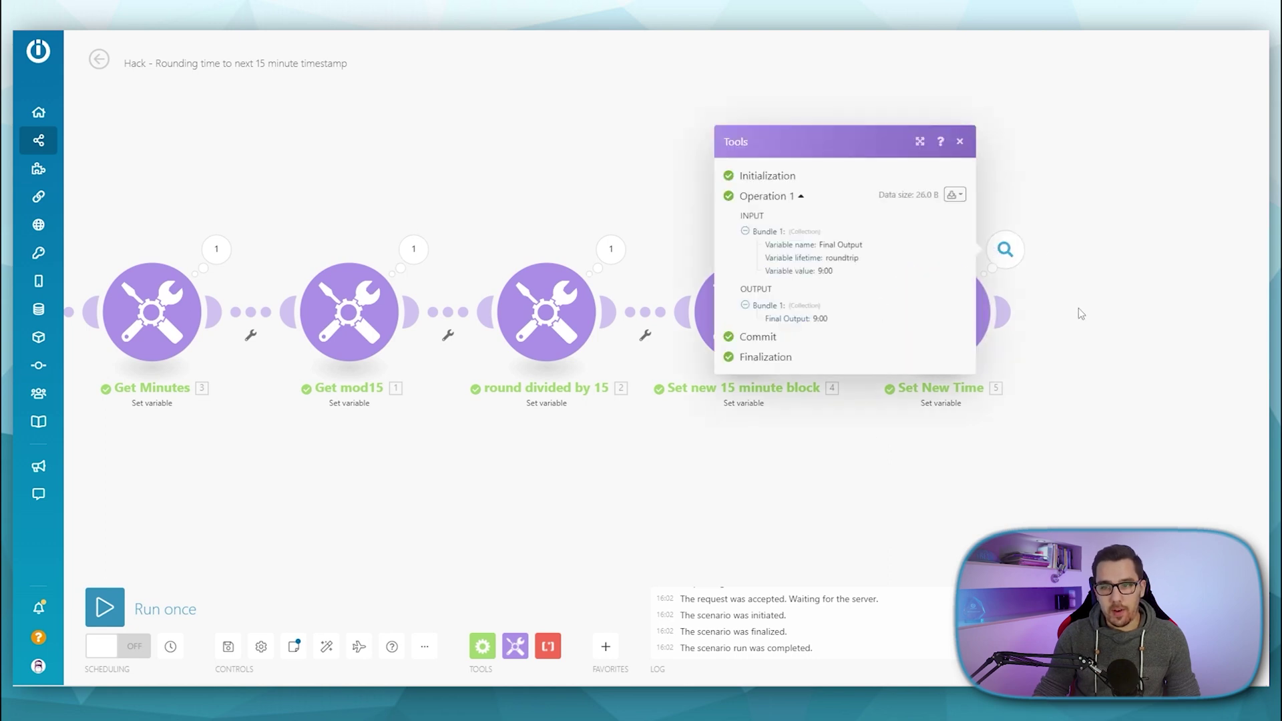
{"action": "left_click", "coordinate": [942, 312]}
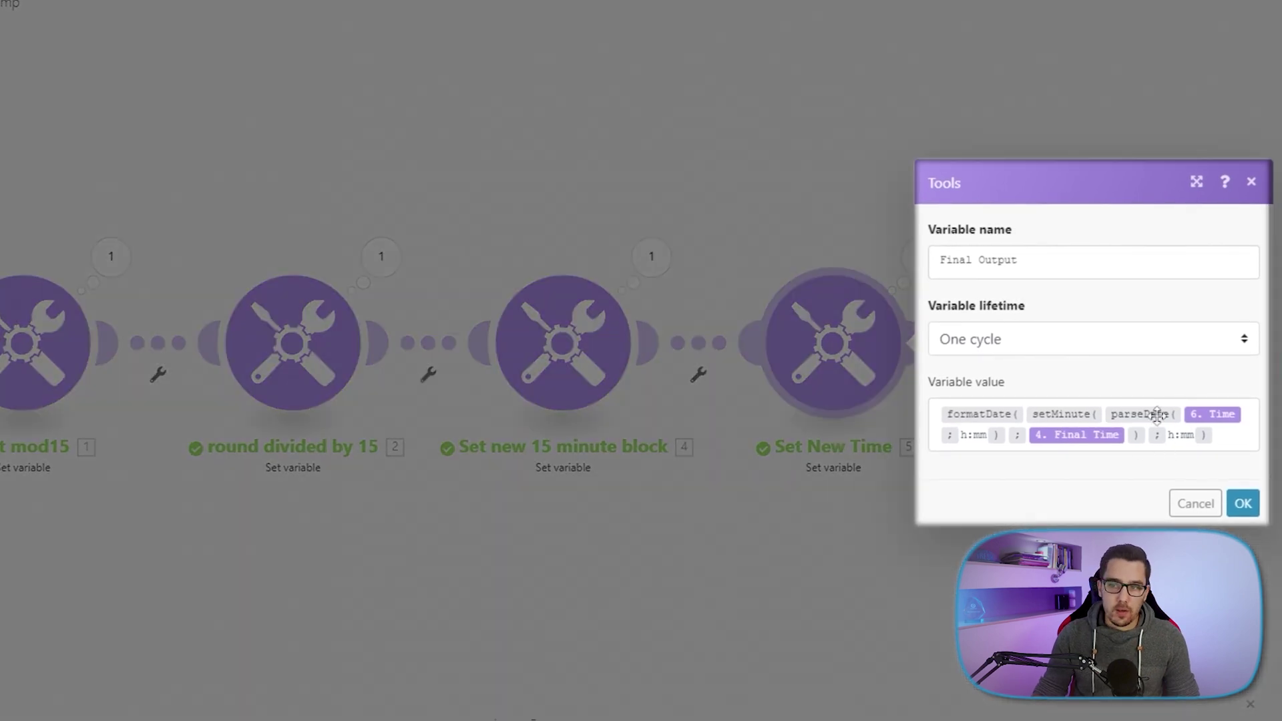
{"action": "mouse_move", "coordinate": [1157, 415]}
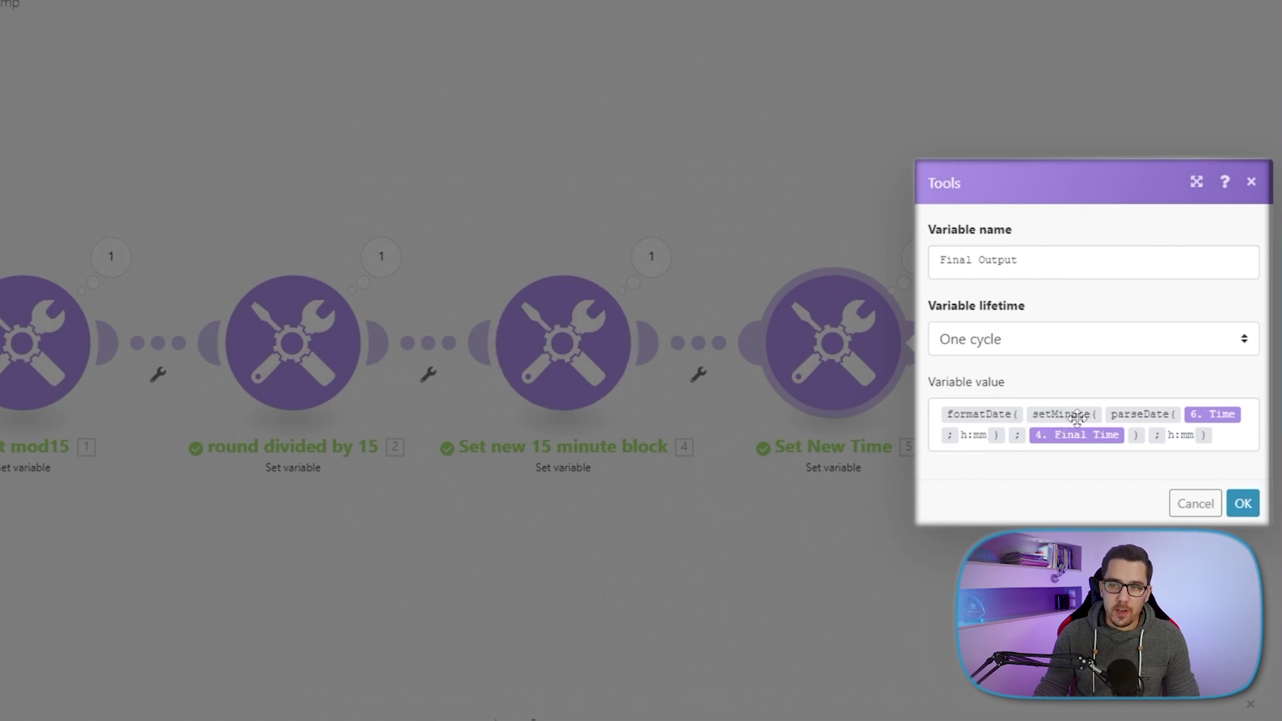
{"action": "mouse_move", "coordinate": [1081, 417]}
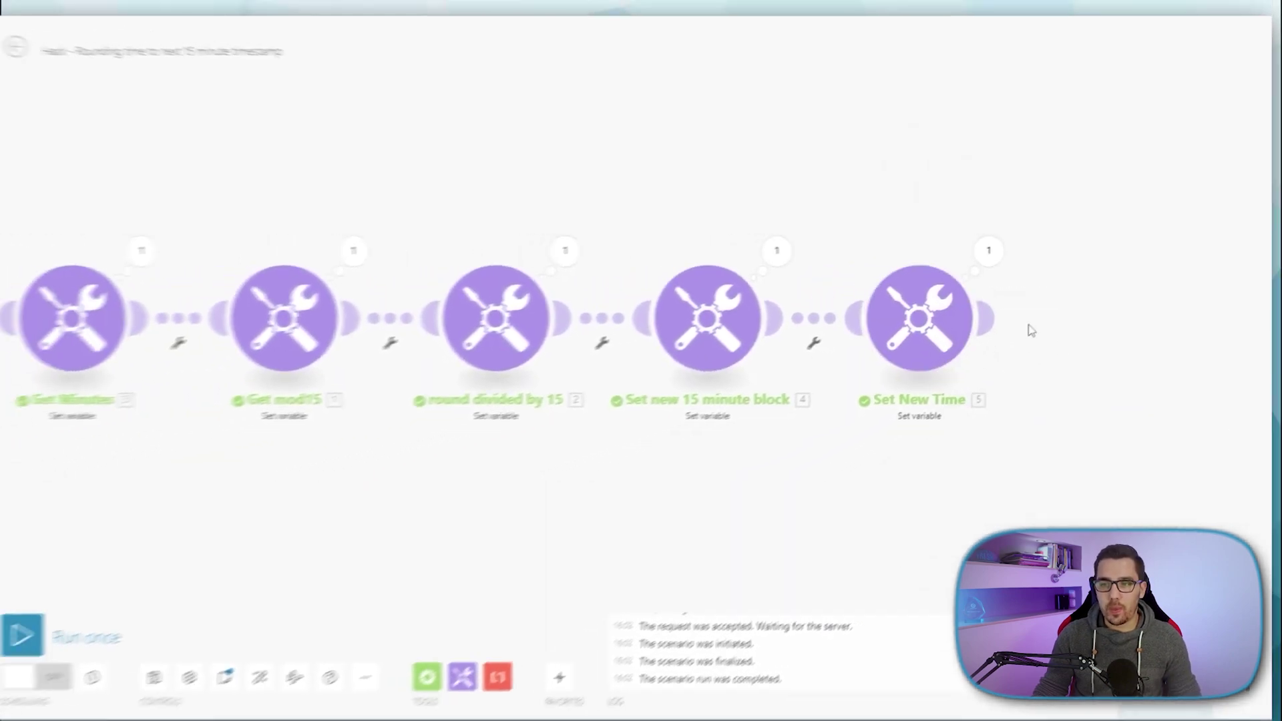
{"action": "left_click", "coordinate": [988, 250]}
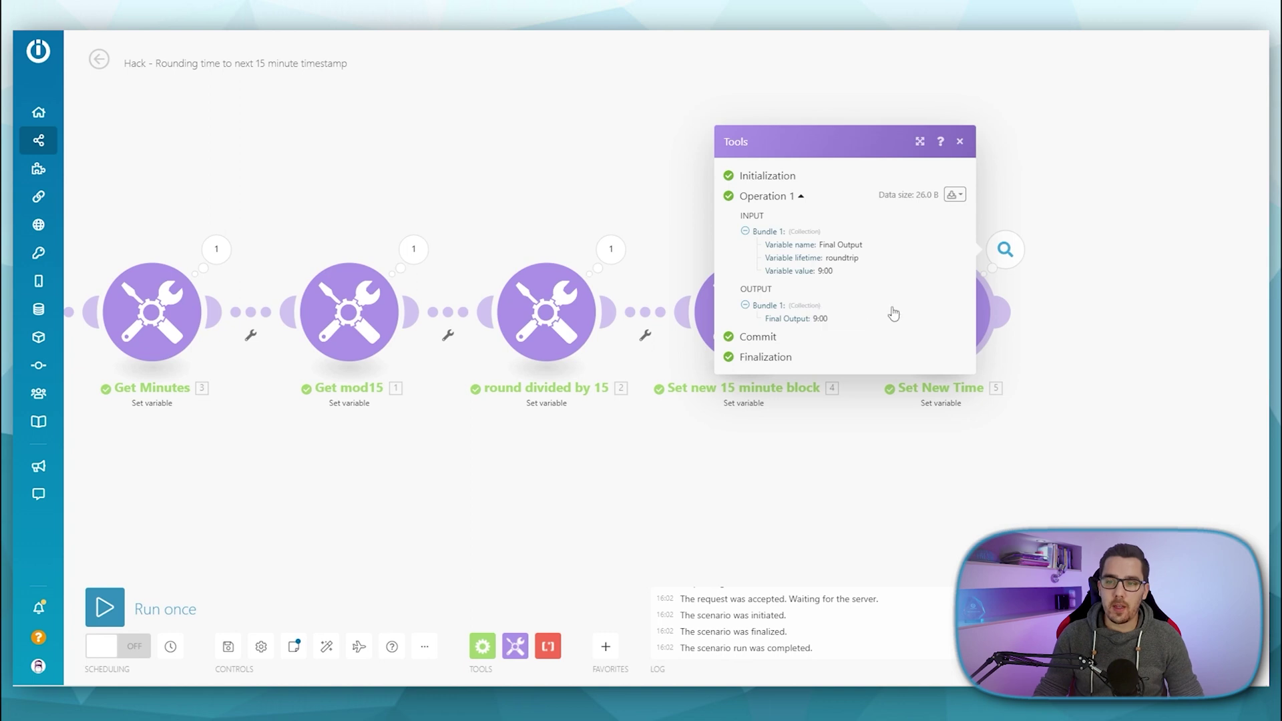
Pan the canvas to reveal Example Time and reopen the Set New Time settings
{"action": "left_click_drag", "start_coordinate": [864, 472], "coordinate": [945, 463]}
{"action": "left_click", "coordinate": [892, 480]}
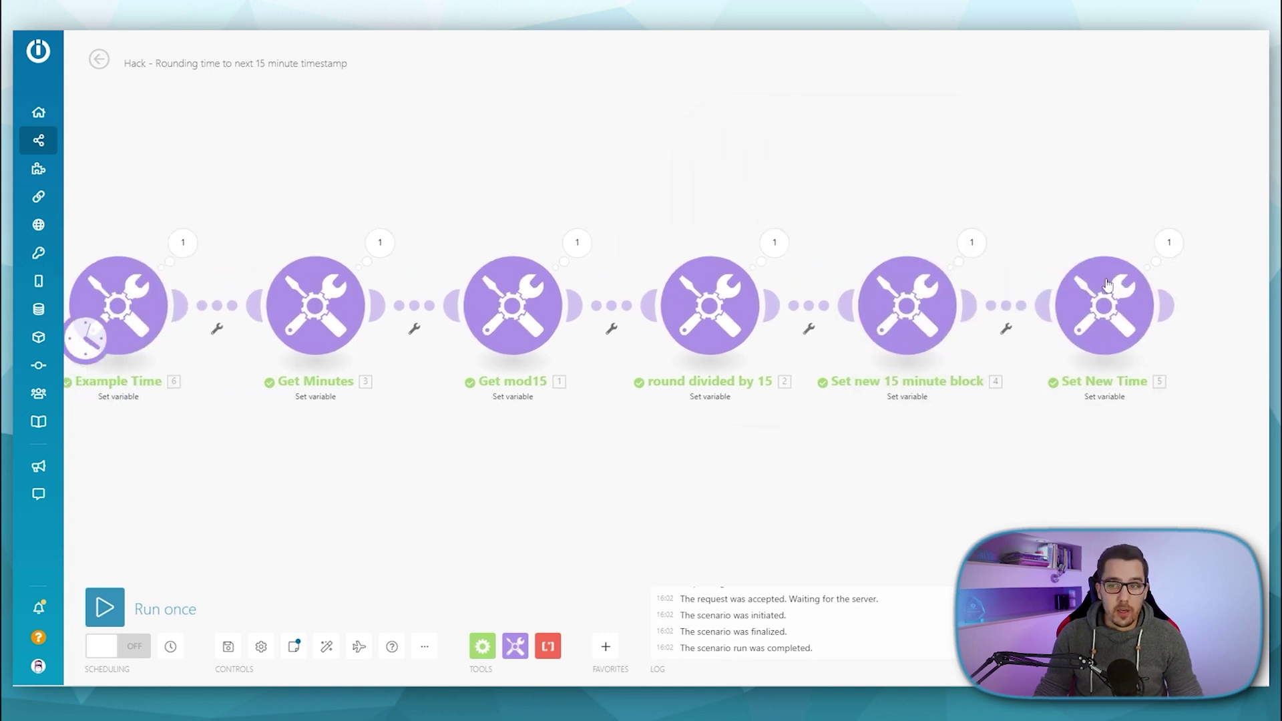
{"action": "left_click", "coordinate": [1097, 293]}
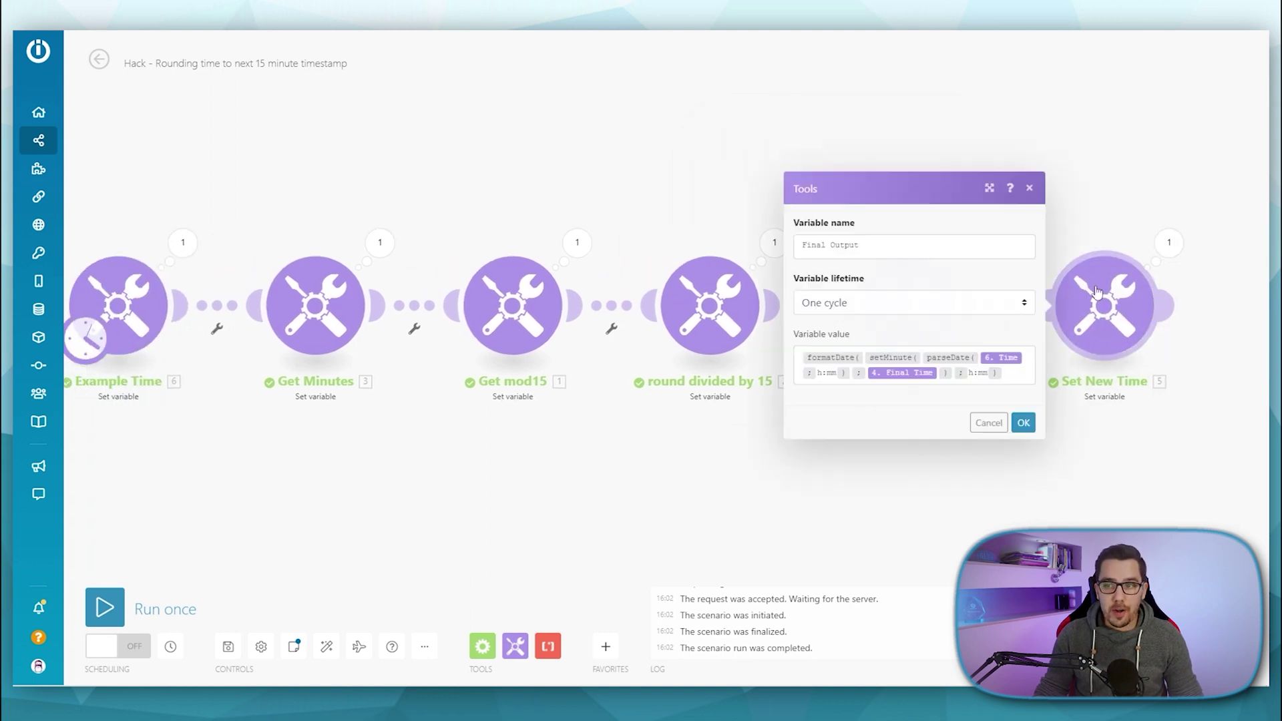
Leave Set New Time unchanged and open the single-formula Round to 15 Minute Intervalls module
{"action": "left_click", "coordinate": [987, 420]}
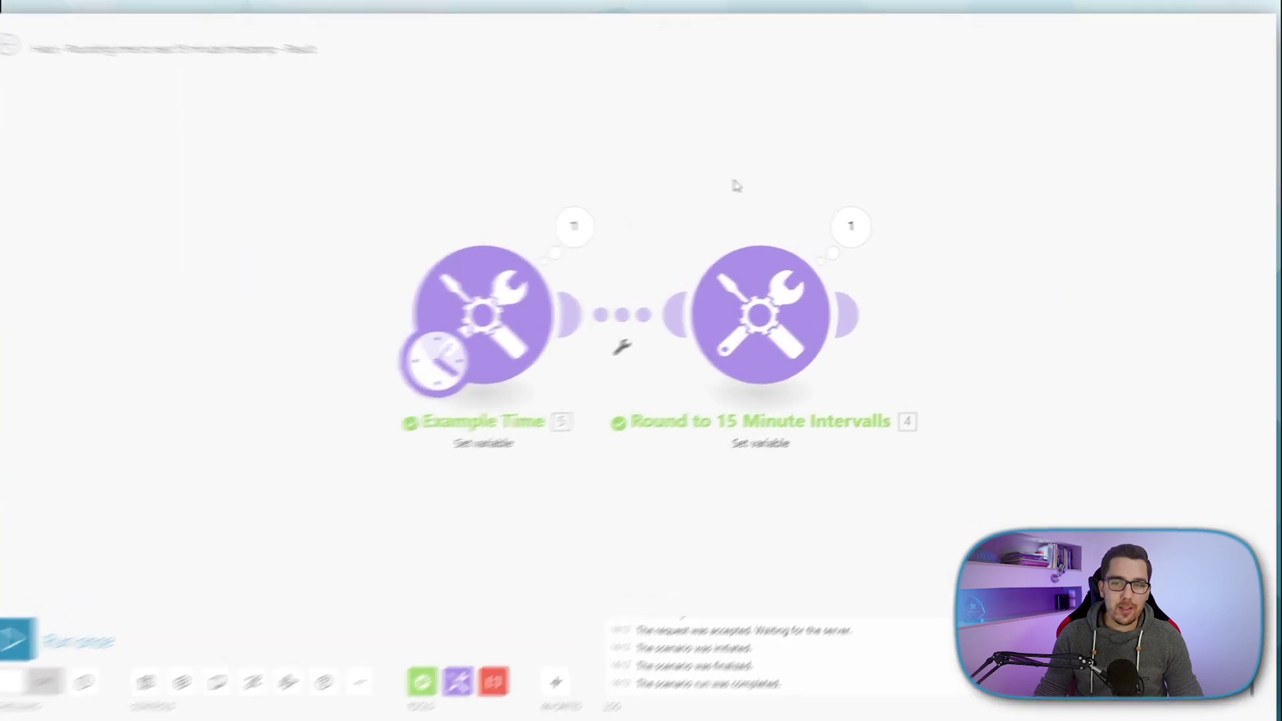
{"action": "left_click", "coordinate": [759, 320]}
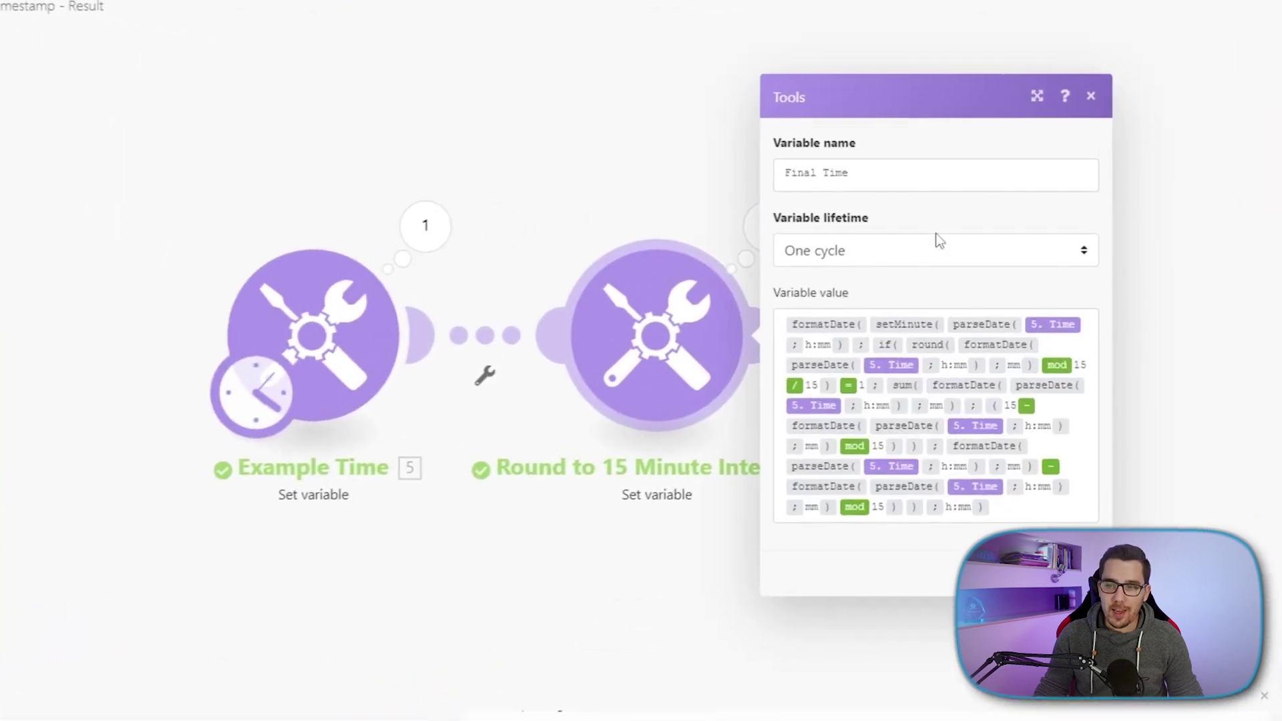